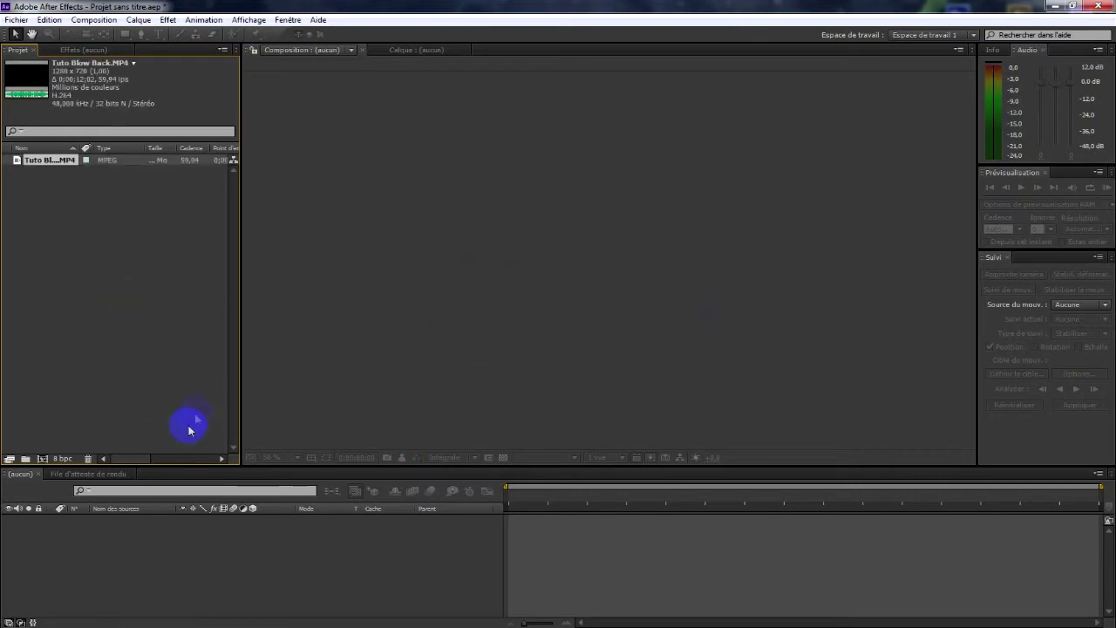
# Step: Create a composition from the Tuto Blow Back.MP4 footage and play it back
pyautogui.moveTo(33, 221); pyautogui.dragTo(43, 459)
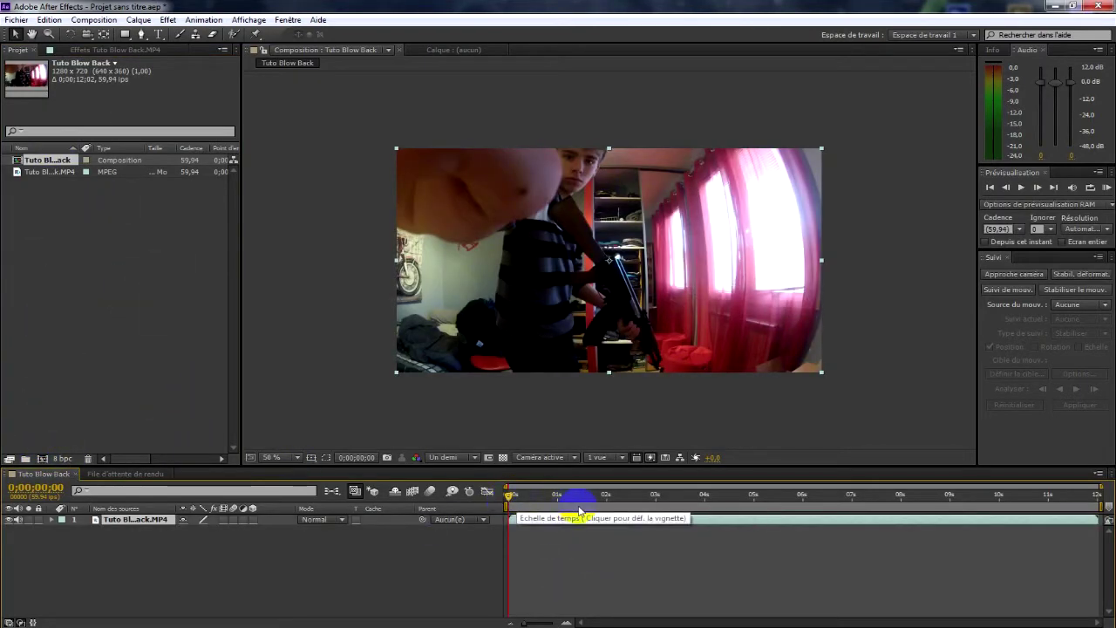
pyautogui.click(410, 593)
pyautogui.press('space')
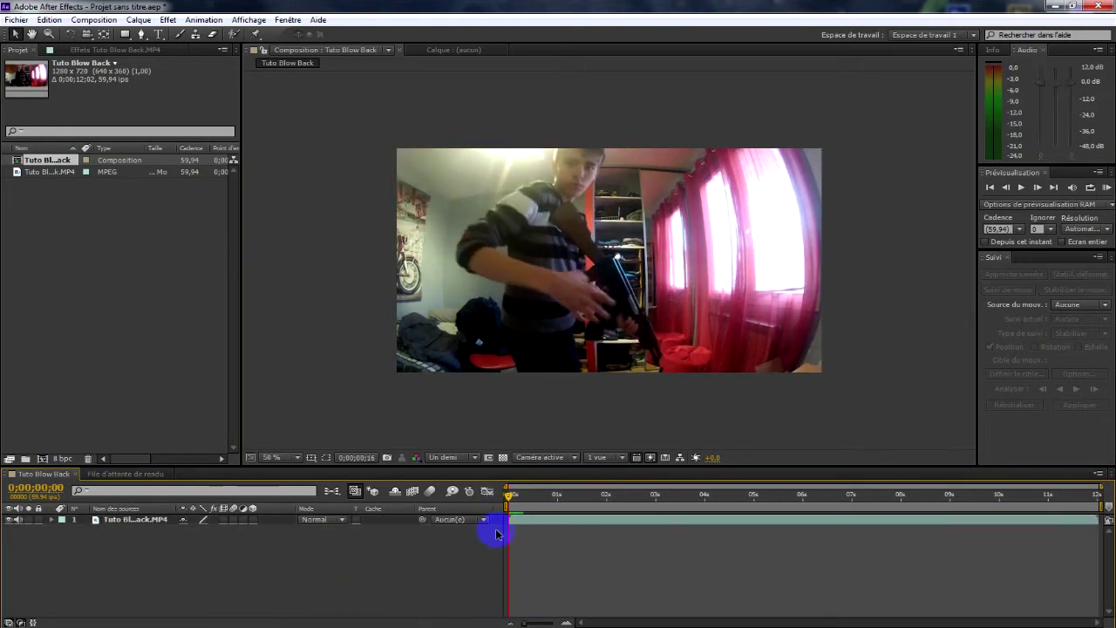
# Step: Trim the composition to a work area running from 0;00;01;24 to 0;00;04;22 and play back the result
pyautogui.moveTo(510, 509); pyautogui.dragTo(606, 517)
pyautogui.rightClick(585, 503)
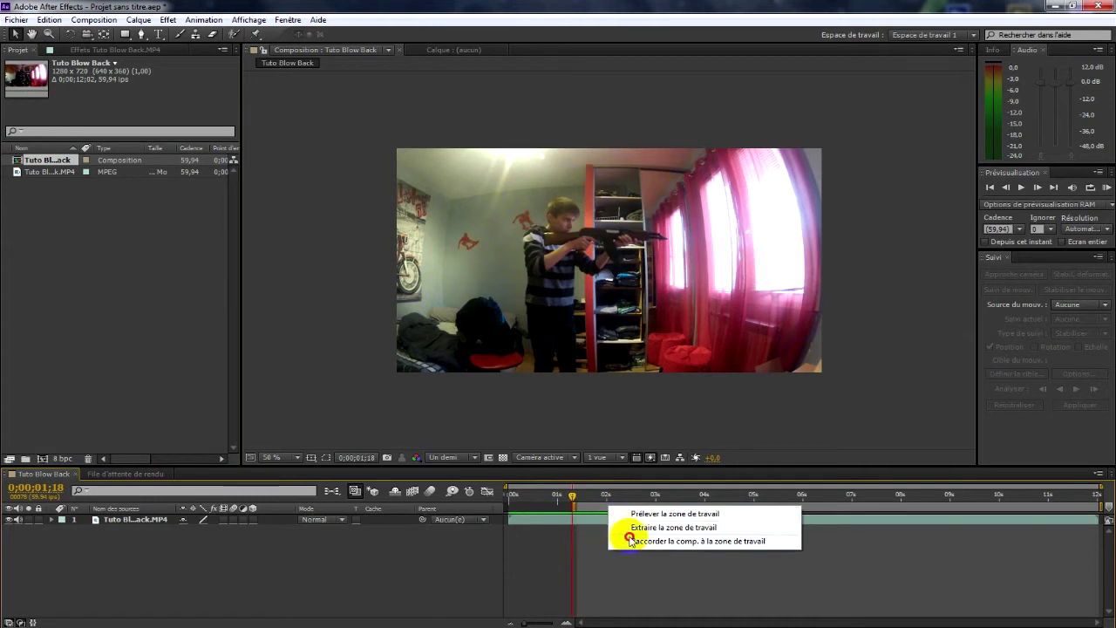
pyautogui.click(693, 530)
pyautogui.moveTo(1101, 505); pyautogui.dragTo(678, 515)
pyautogui.rightClick(665, 507)
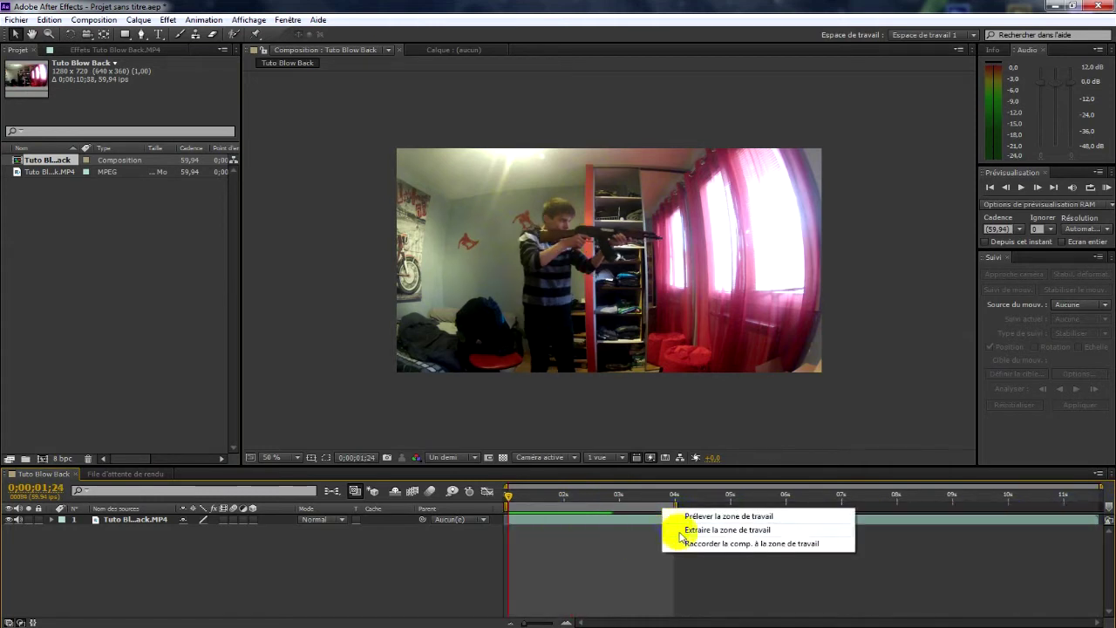
pyautogui.click(689, 542)
pyautogui.press('space')
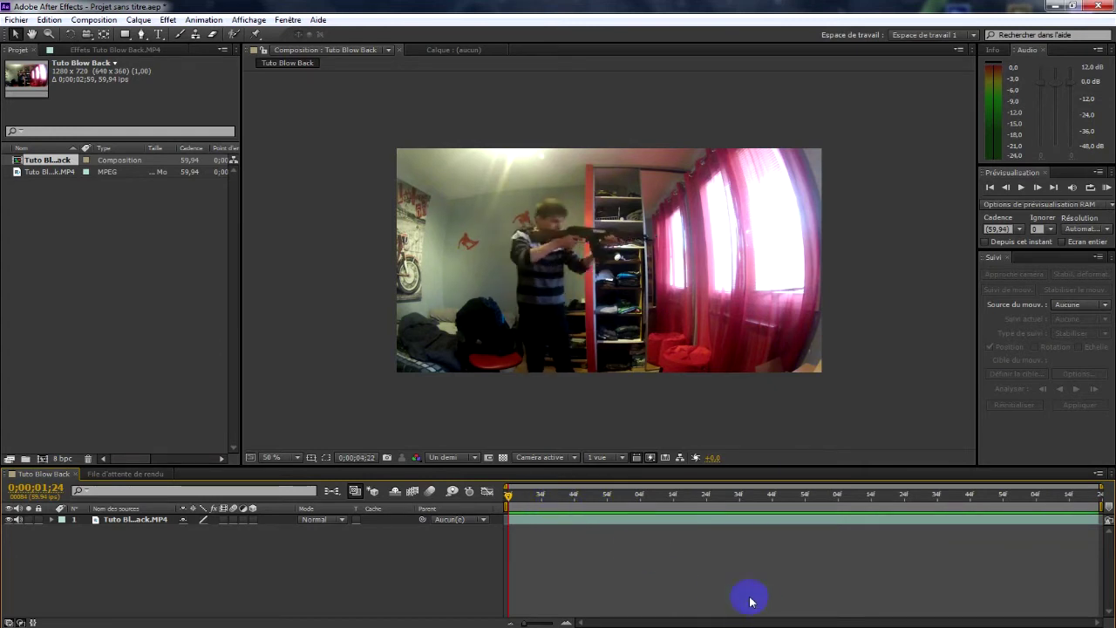
# Step: Go to 0;00;03;07, import 8mm_01.mov and add it to the composition above the Tuto Blow Back.MP4 layer
pyautogui.moveTo(671, 502); pyautogui.dragTo(803, 509)
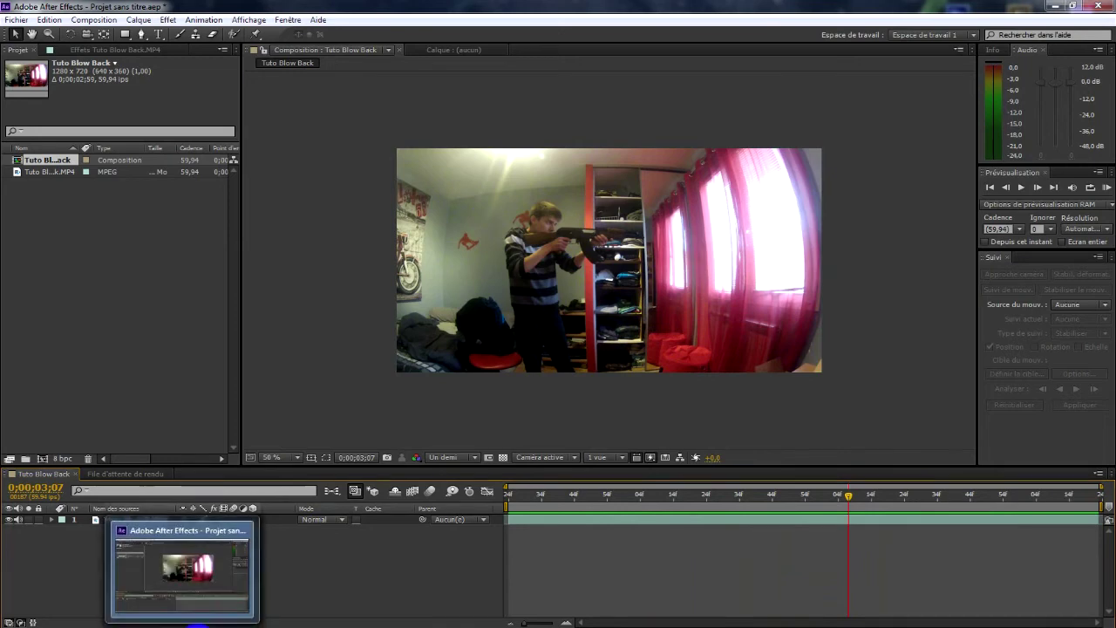
pyautogui.click(199, 625)
pyautogui.doubleClick(464, 78)
pyautogui.moveTo(657, 349); pyautogui.dragTo(96, 371)
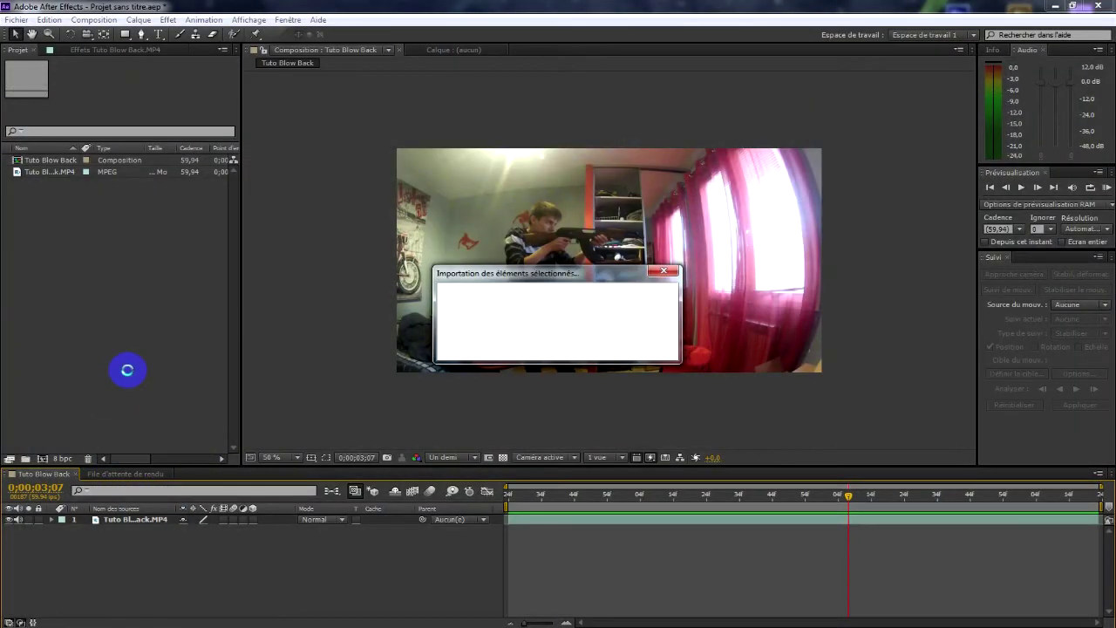
pyautogui.moveTo(38, 162); pyautogui.dragTo(120, 521)
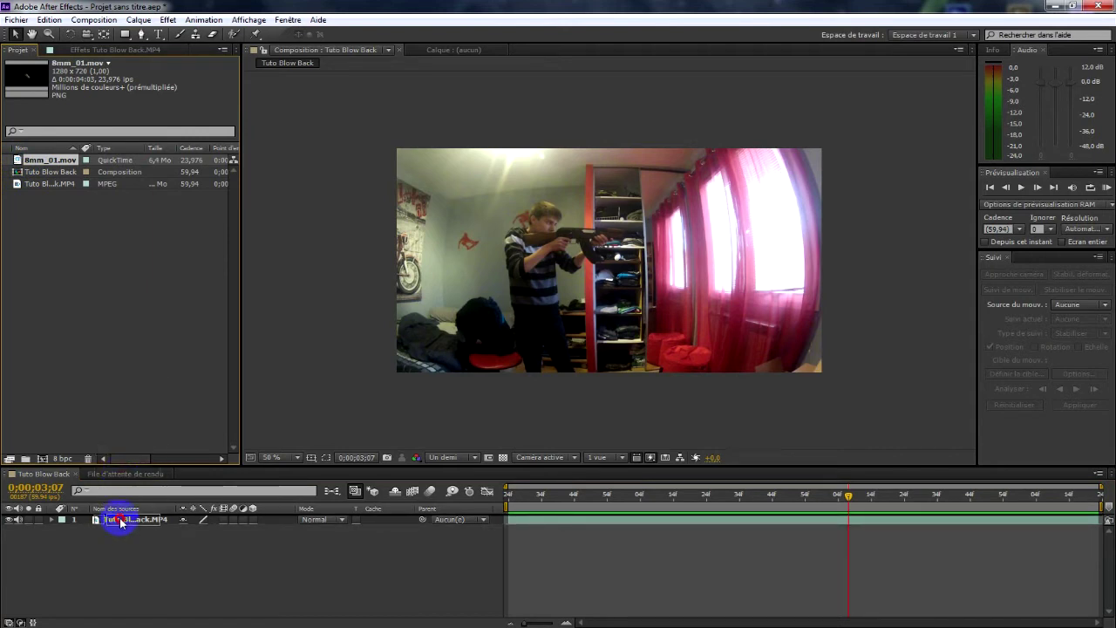
pyautogui.moveTo(120, 522); pyautogui.dragTo(113, 519)
# Step: Shift and trim the 8mm_01.mov layer so it starts at 0;00;03;07 and ends shortly before the composition does
pyautogui.click(589, 520)
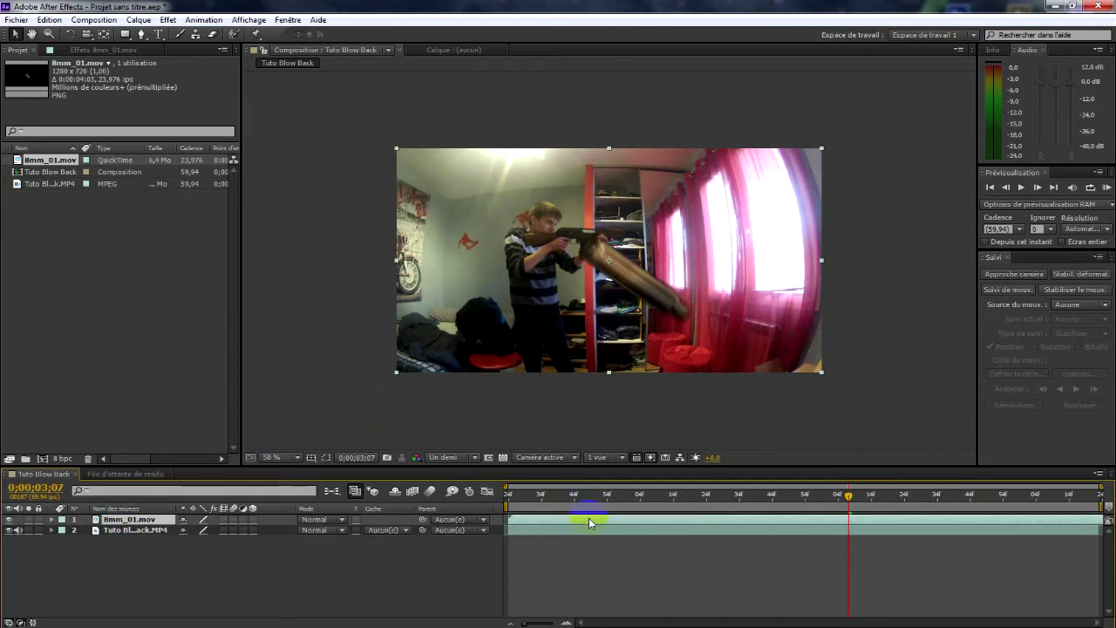
pyautogui.moveTo(592, 522); pyautogui.dragTo(712, 524)
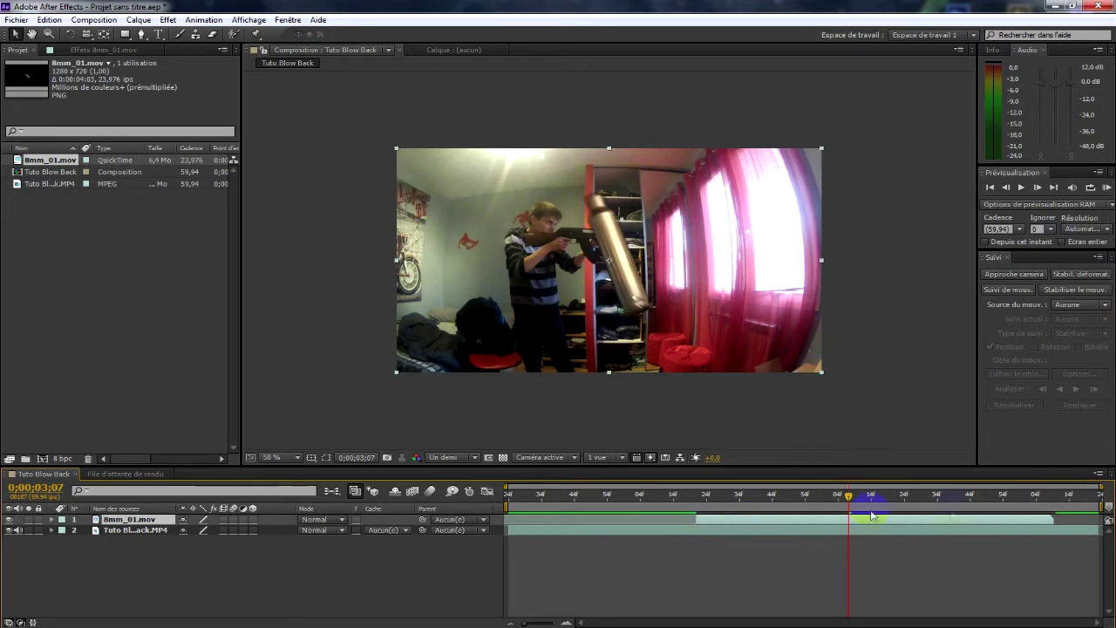
pyautogui.moveTo(1048, 520); pyautogui.dragTo(953, 518)
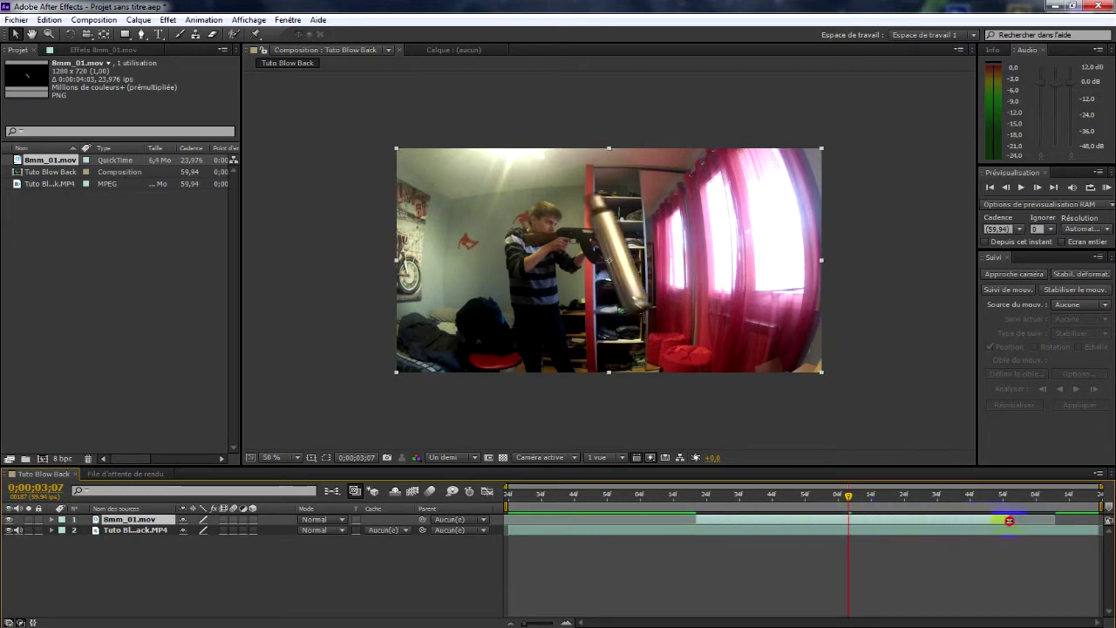
pyautogui.moveTo(797, 523); pyautogui.dragTo(973, 524)
pyautogui.moveTo(1097, 518); pyautogui.dragTo(991, 521)
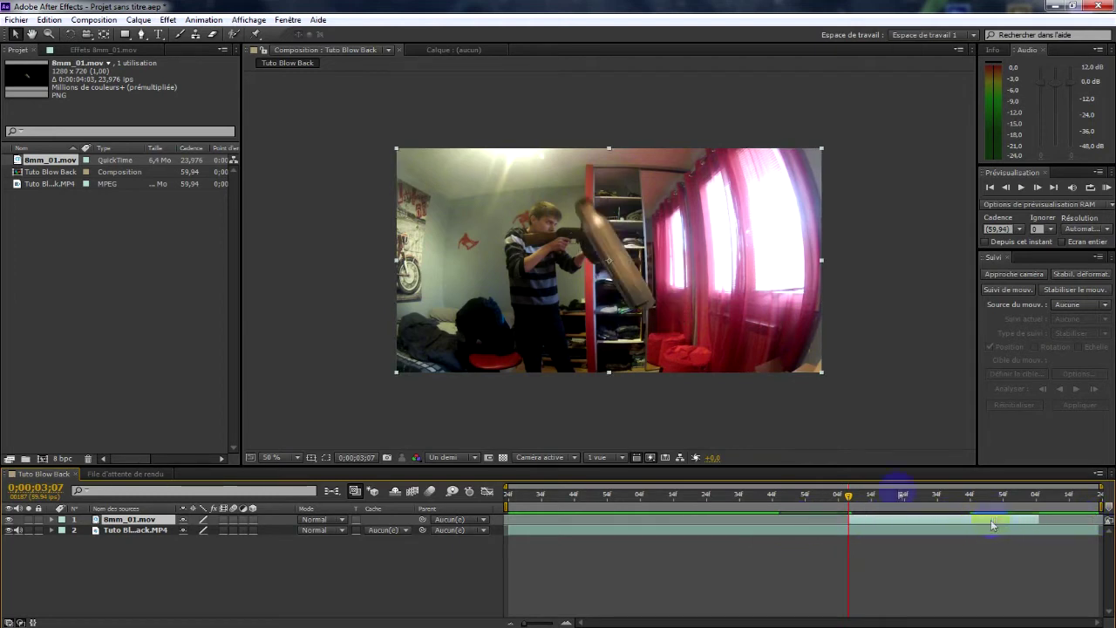
pyautogui.click(70, 34)
pyautogui.click(821, 270)
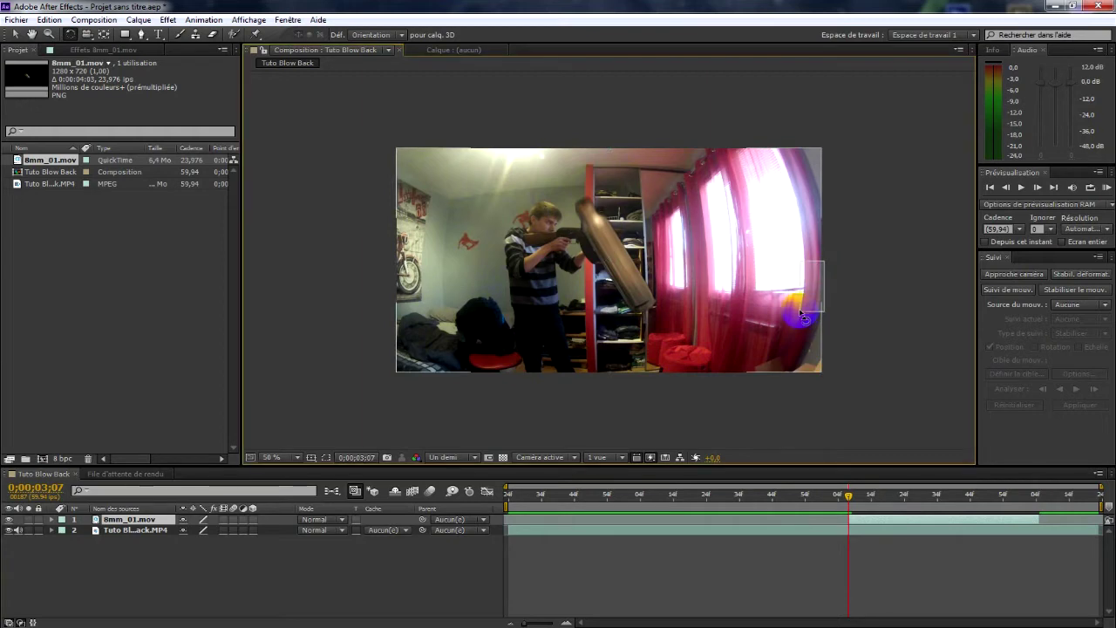
pyautogui.click(797, 279)
pyautogui.doubleClick(139, 520)
pyautogui.doubleClick(139, 529)
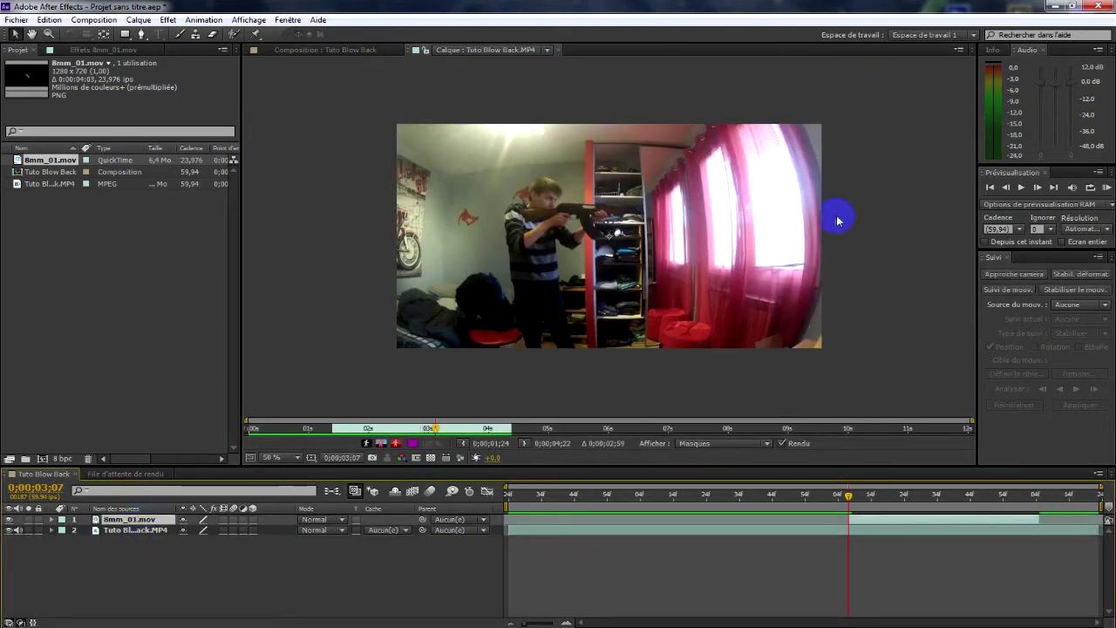
pyautogui.click(841, 522)
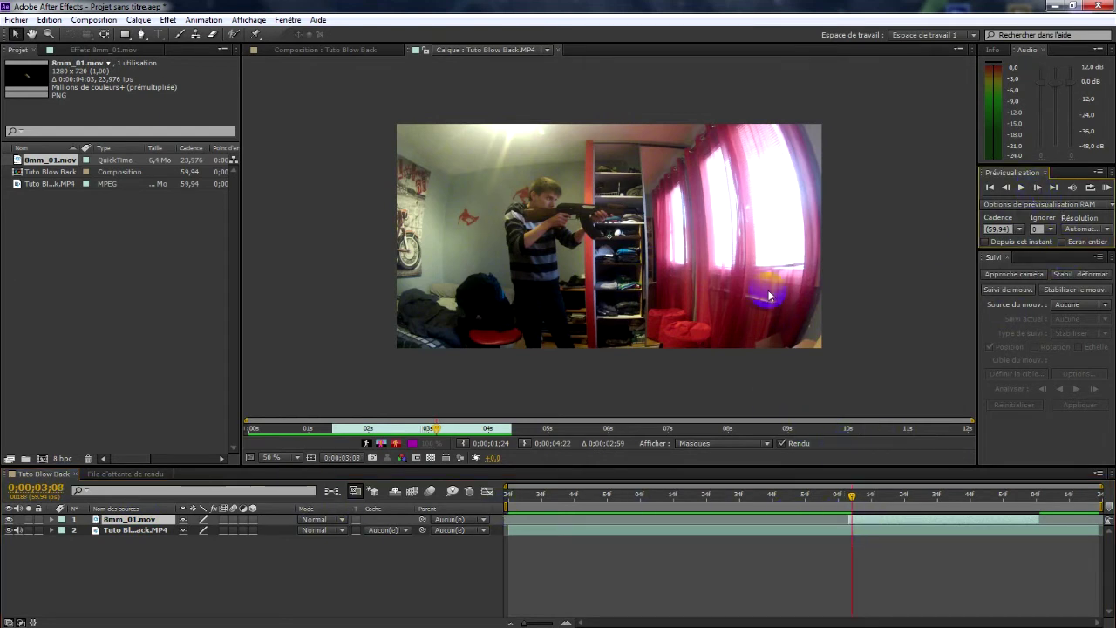
pyautogui.click(410, 35)
pyautogui.click(366, 48)
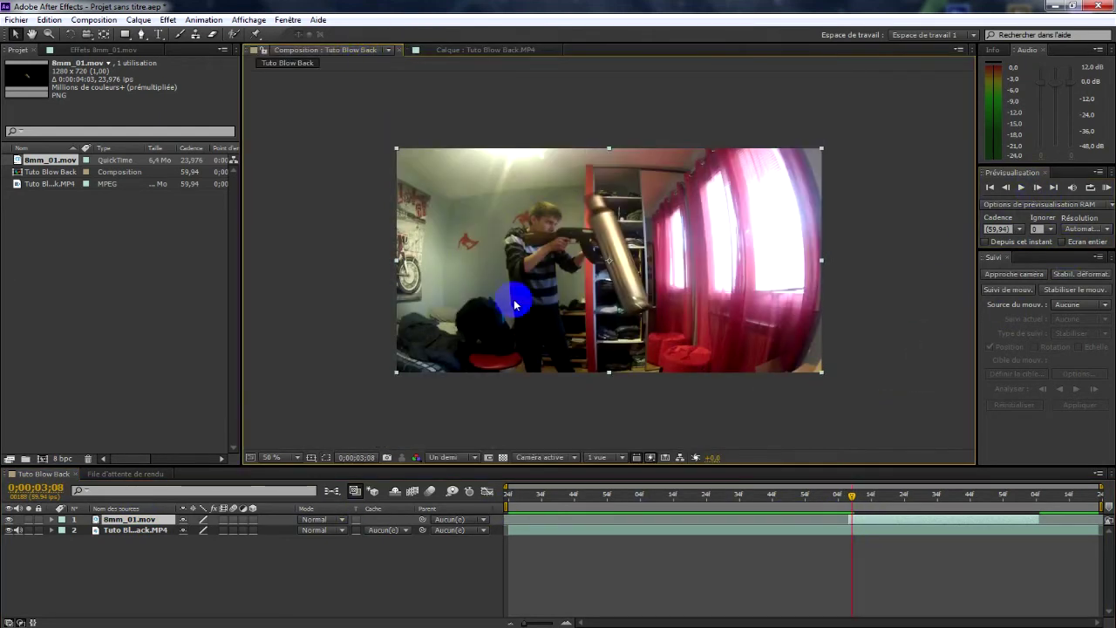
# Step: Rotate the 8mm_01.mov casing to nearly horizontal, shrink it and place it at the rifle's ejection port
pyautogui.click(70, 34)
pyautogui.moveTo(821, 267); pyautogui.dragTo(566, 331)
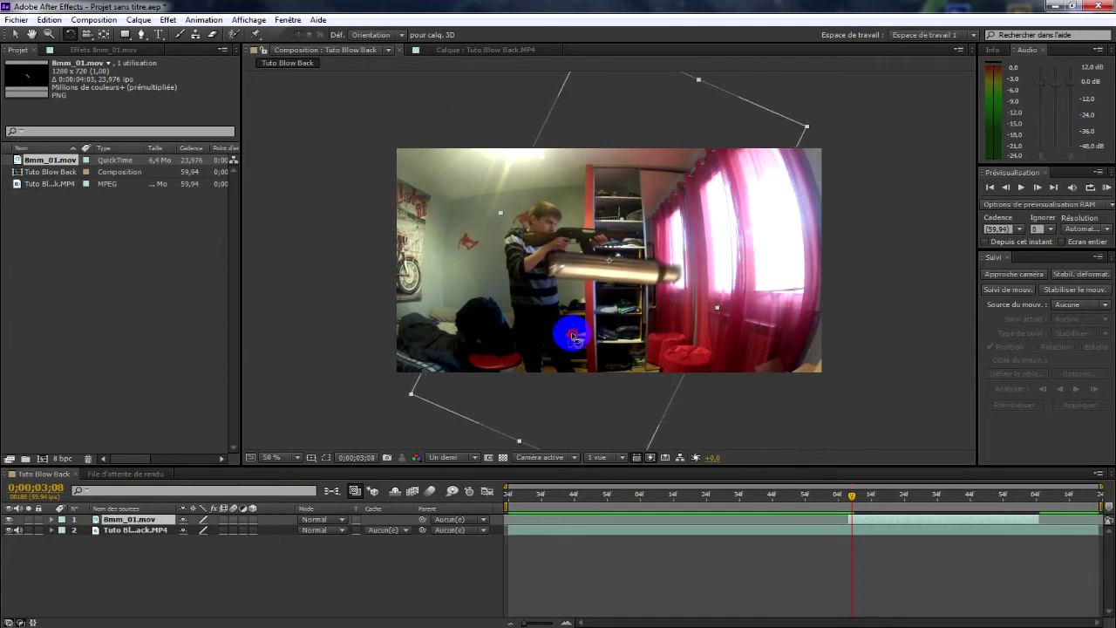
pyautogui.click(15, 35)
pyautogui.click(398, 394)
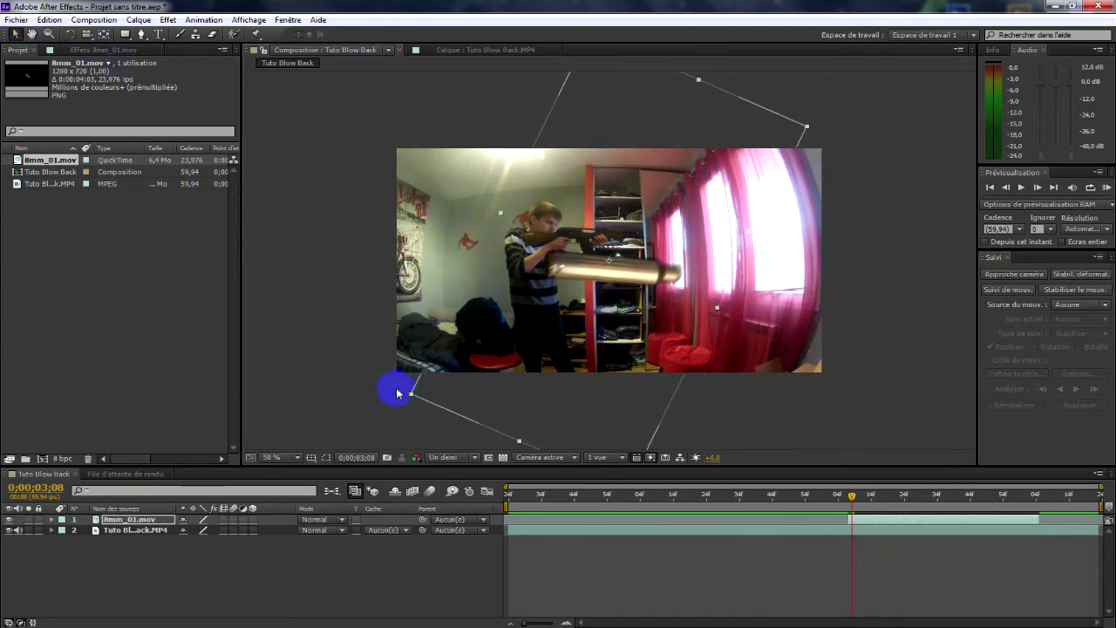
pyautogui.moveTo(412, 396); pyautogui.dragTo(562, 259)
pyautogui.press('.')
pyautogui.press('.')
pyautogui.press(',')
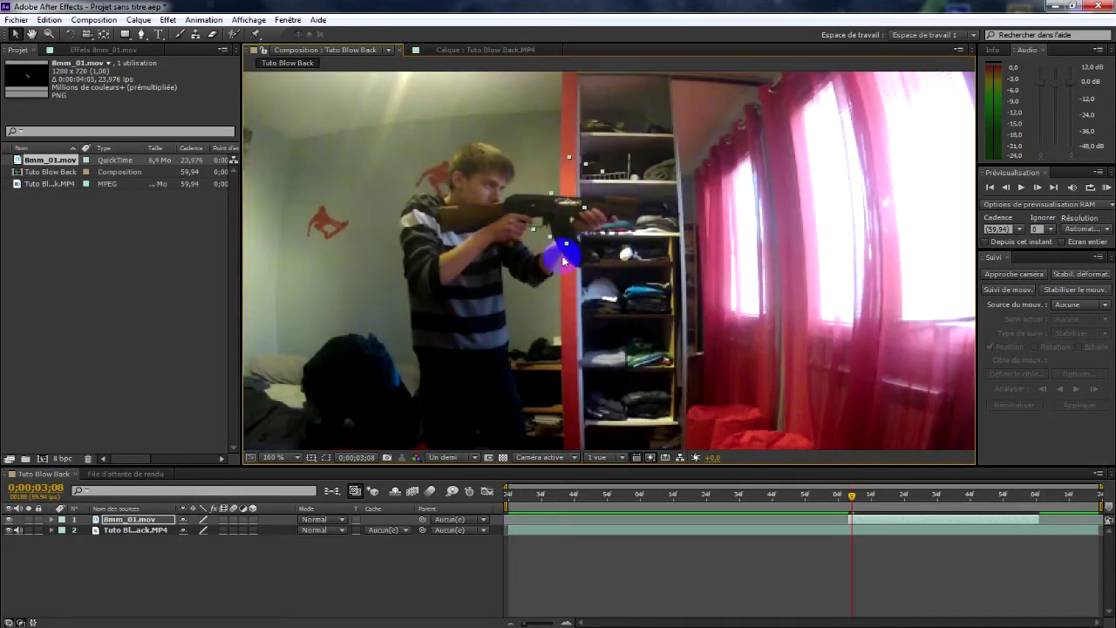
# Step: Hide the 8mm_01.mov layer and create a black 1280 × 720 px solid named Blow back
pyautogui.click(105, 562)
pyautogui.click(10, 520)
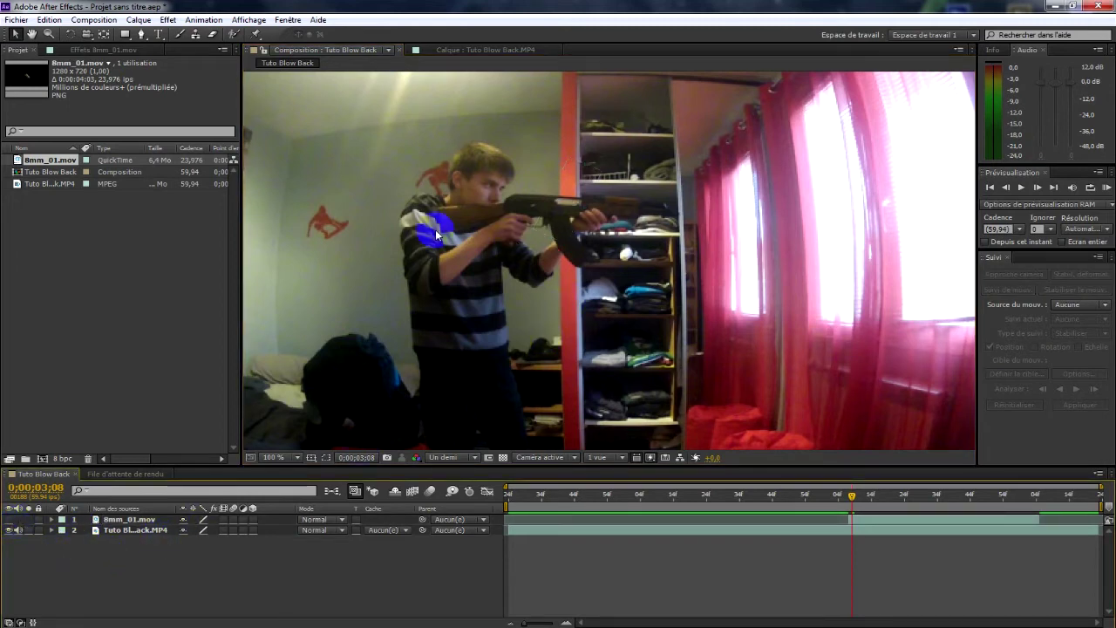
pyautogui.rightClick(171, 600)
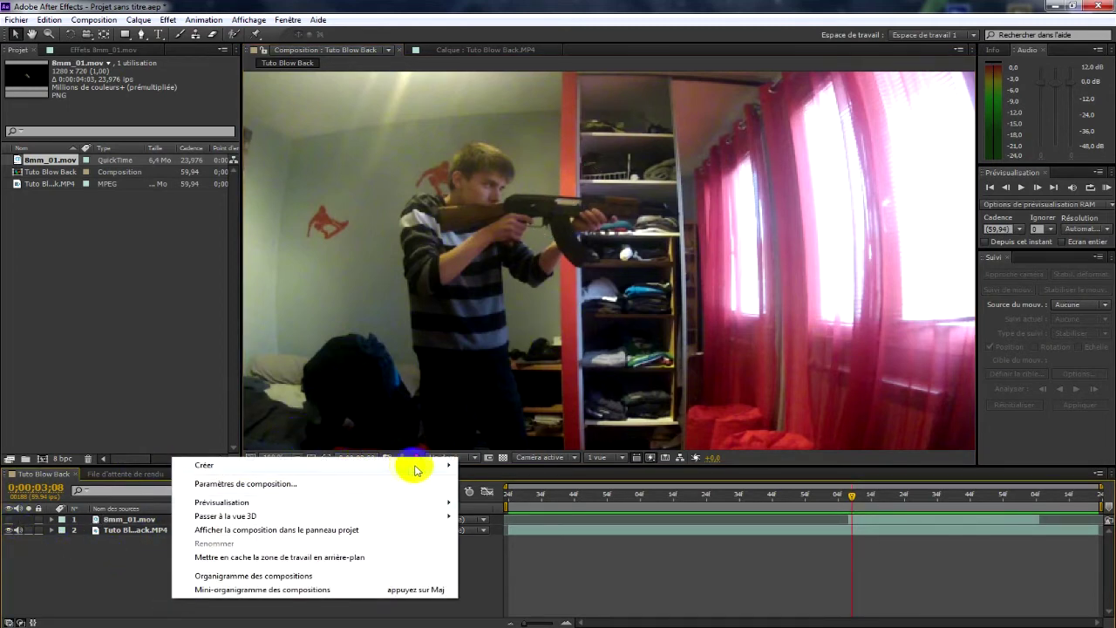
pyautogui.moveTo(373, 466)
pyautogui.rightClick(19, 621)
pyautogui.rightClick(125, 572)
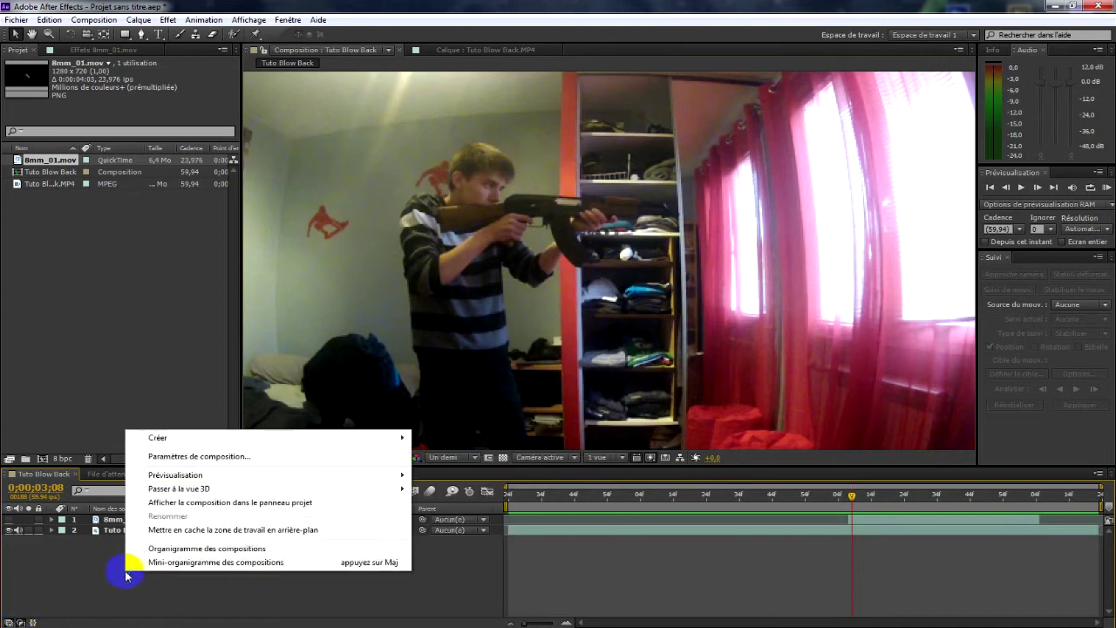
pyautogui.moveTo(382, 440)
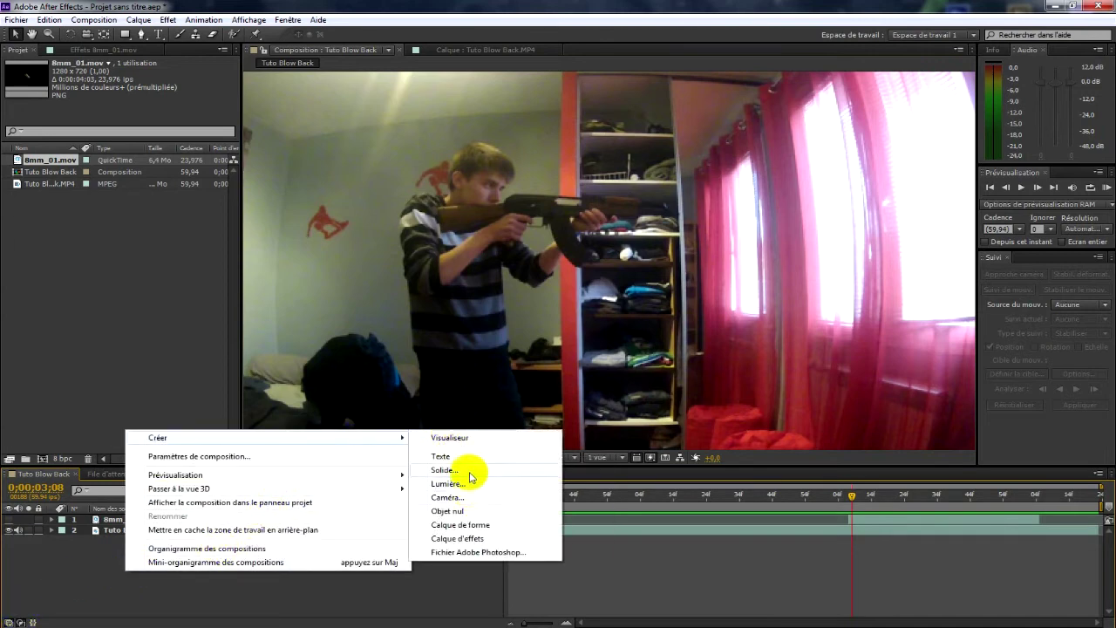
pyautogui.click(471, 476)
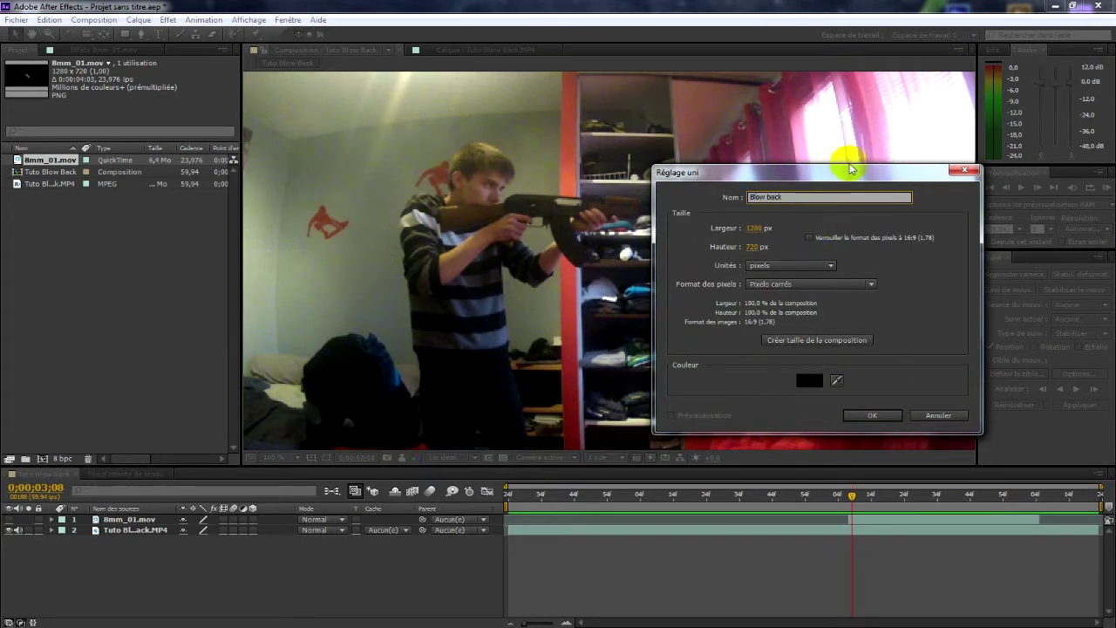
pyautogui.click(891, 417)
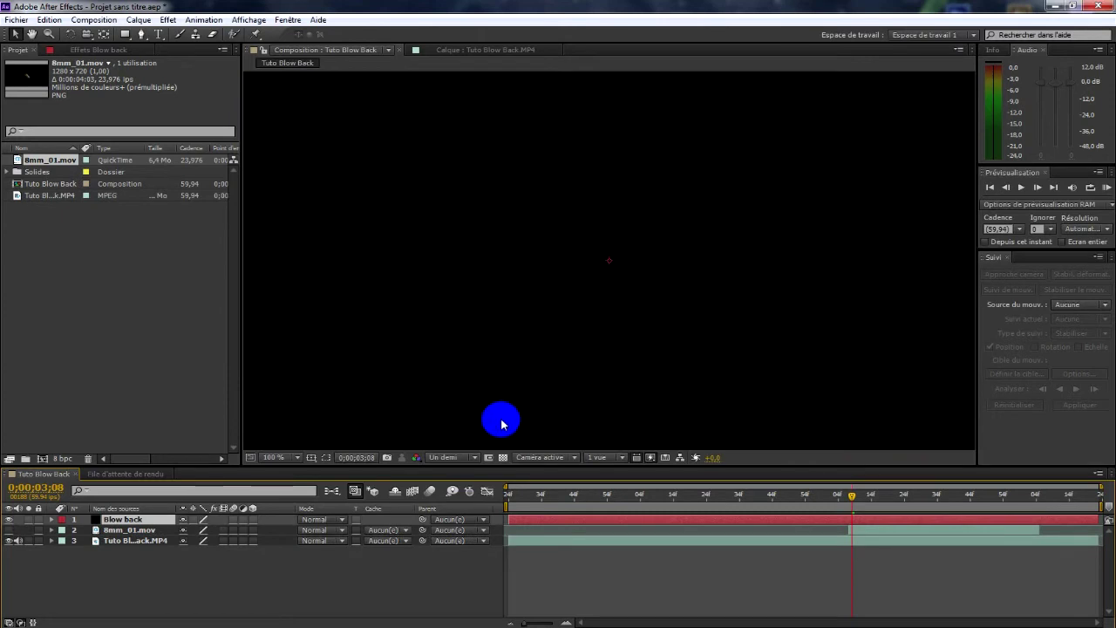
# Step: Trim the Blow back solid to the single frame at 0;00;03;07 and check the neighbouring frames
pyautogui.moveTo(510, 519); pyautogui.dragTo(829, 535)
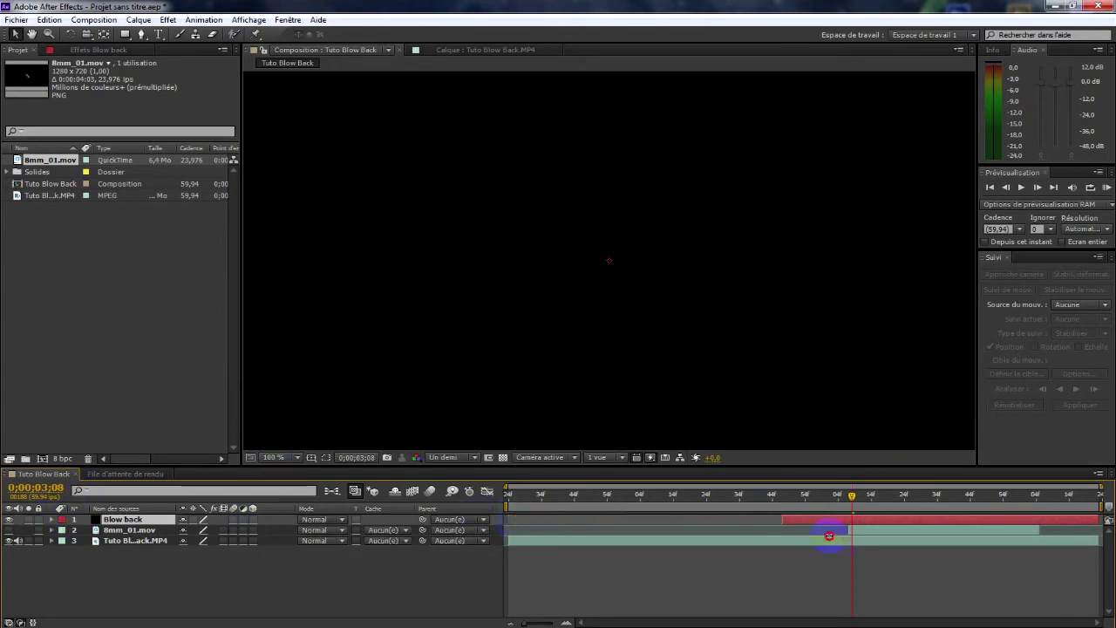
pyautogui.click(982, 521)
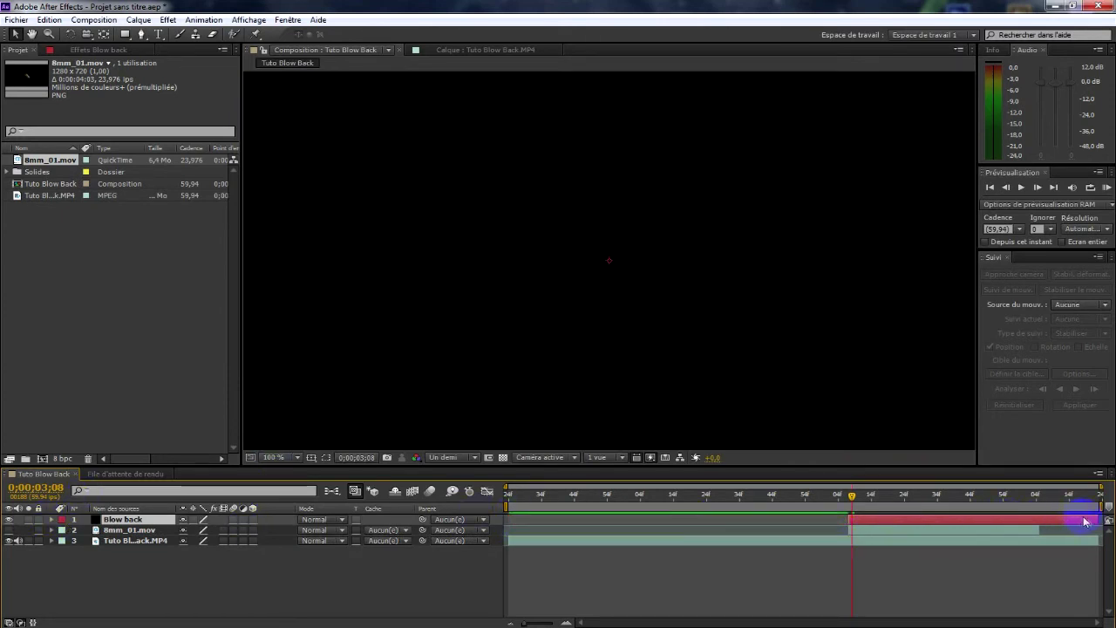
pyautogui.moveTo(1094, 520); pyautogui.dragTo(850, 527)
pyautogui.click(852, 497)
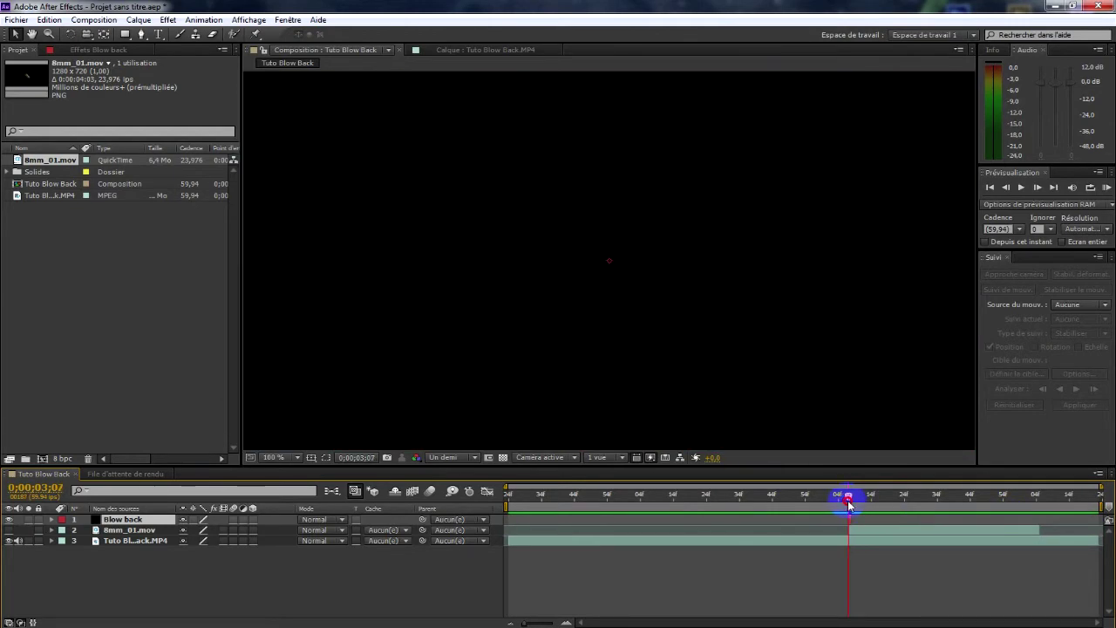
pyautogui.click(1036, 187)
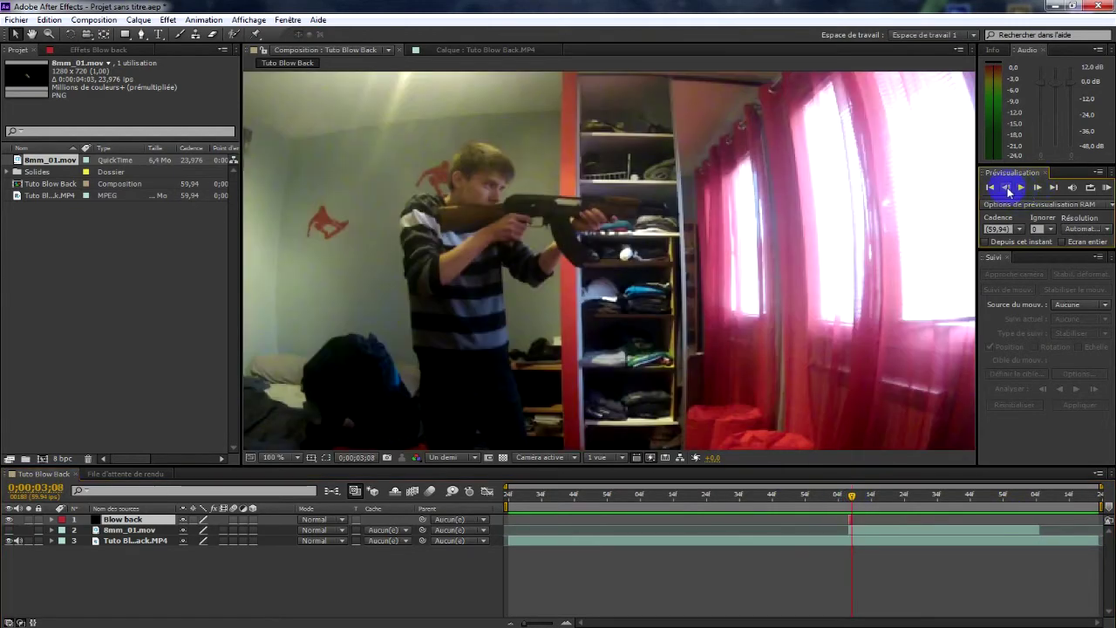
pyautogui.click(1006, 189)
pyautogui.click(1007, 188)
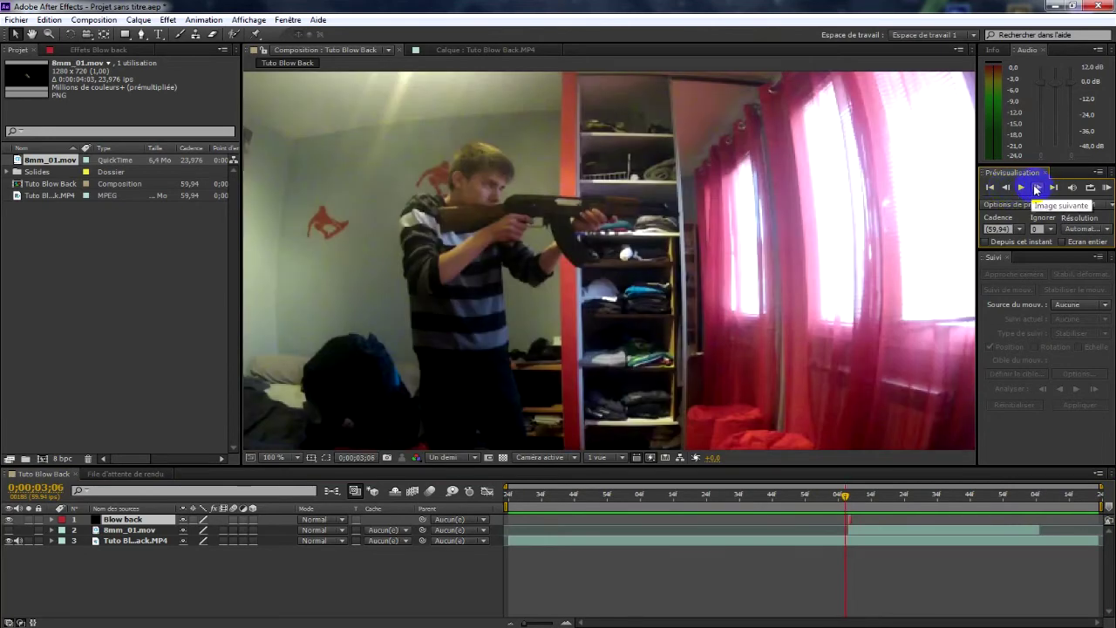
pyautogui.click(1039, 188)
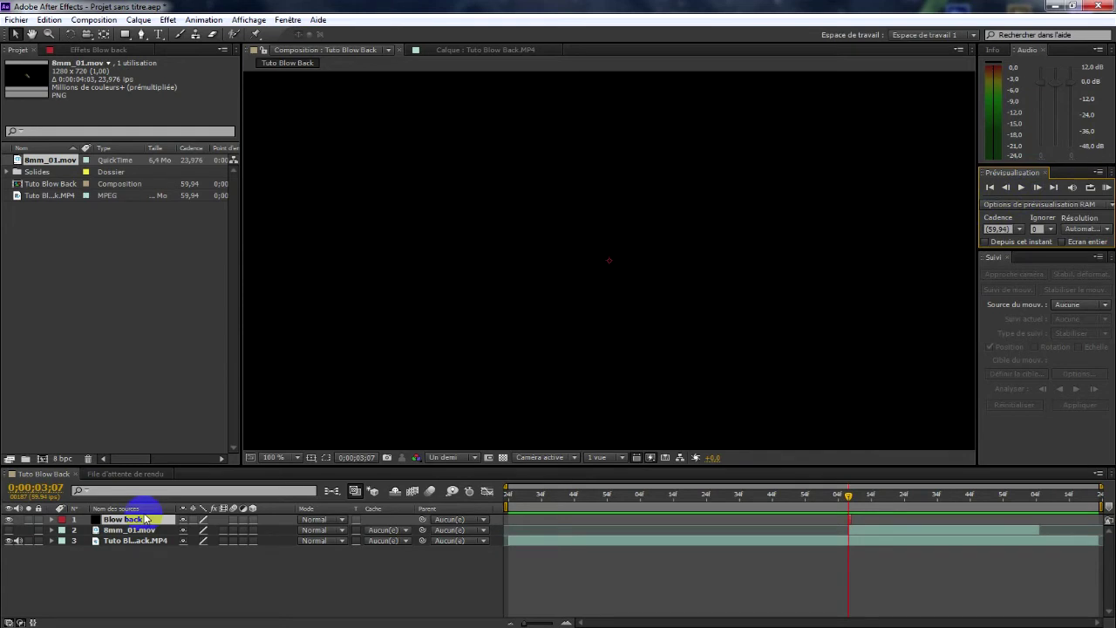
# Step: Set the Blow back solid's opacity to 50%
pyautogui.press('t')
pyautogui.click(187, 530)
pyautogui.write('50')
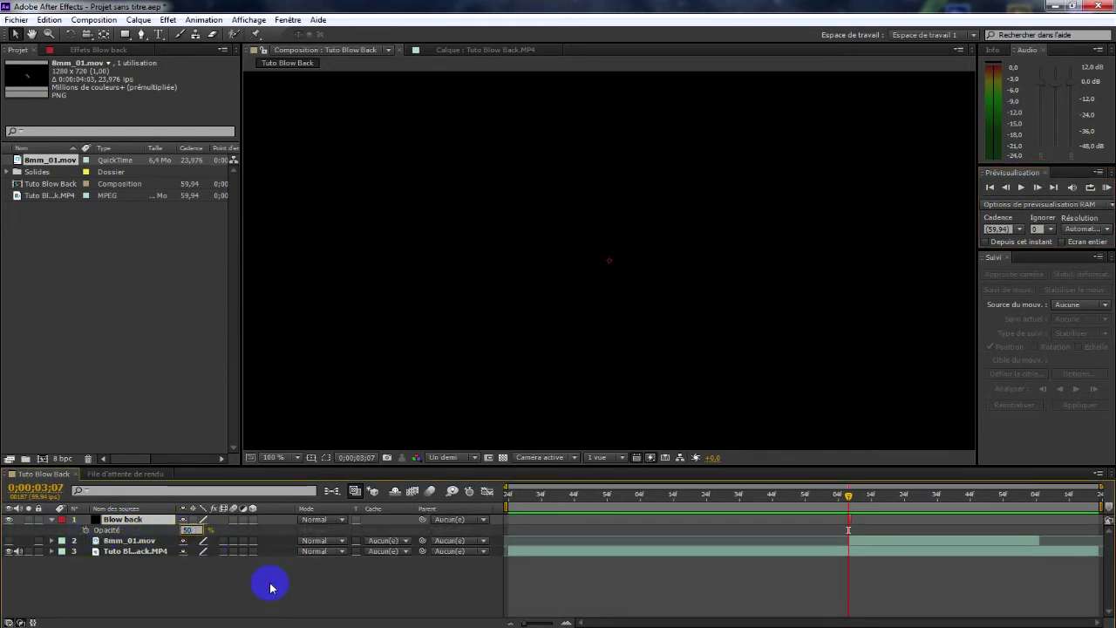
pyautogui.press('Return')
# Step: Draw a closed Pen mask on the Blow back solid, tracing the light opening of the rifle's ejection port
pyautogui.click(141, 34)
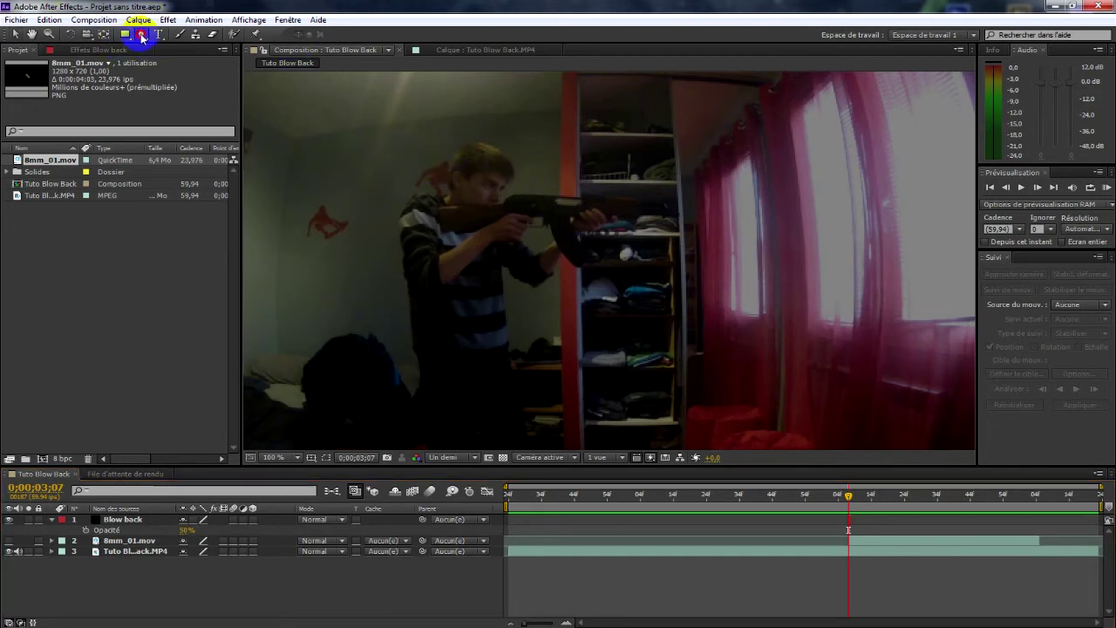
pyautogui.click(129, 520)
pyautogui.click(55, 520)
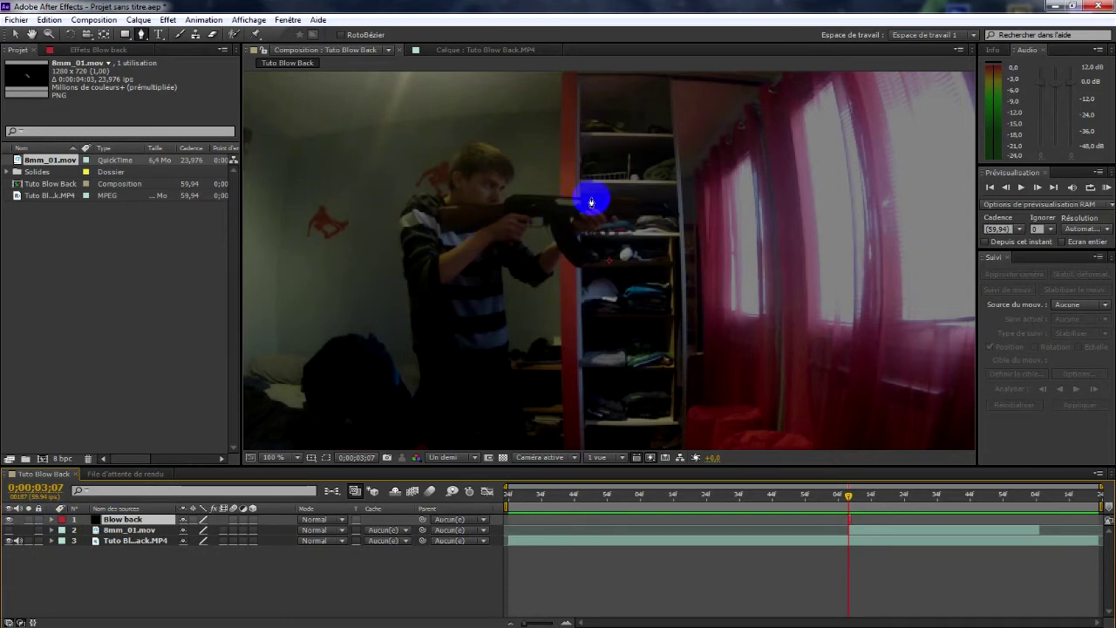
pyautogui.scroll(5, 591, 202)
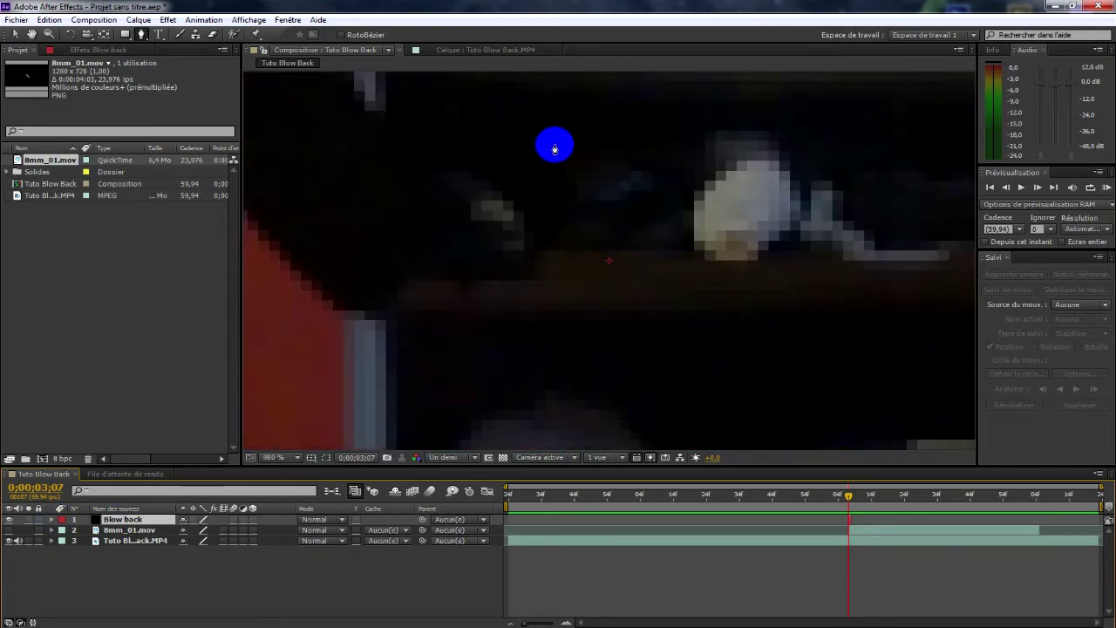
pyautogui.scroll(-1, 555, 148)
pyautogui.moveTo(568, 232); pyautogui.dragTo(705, 391)
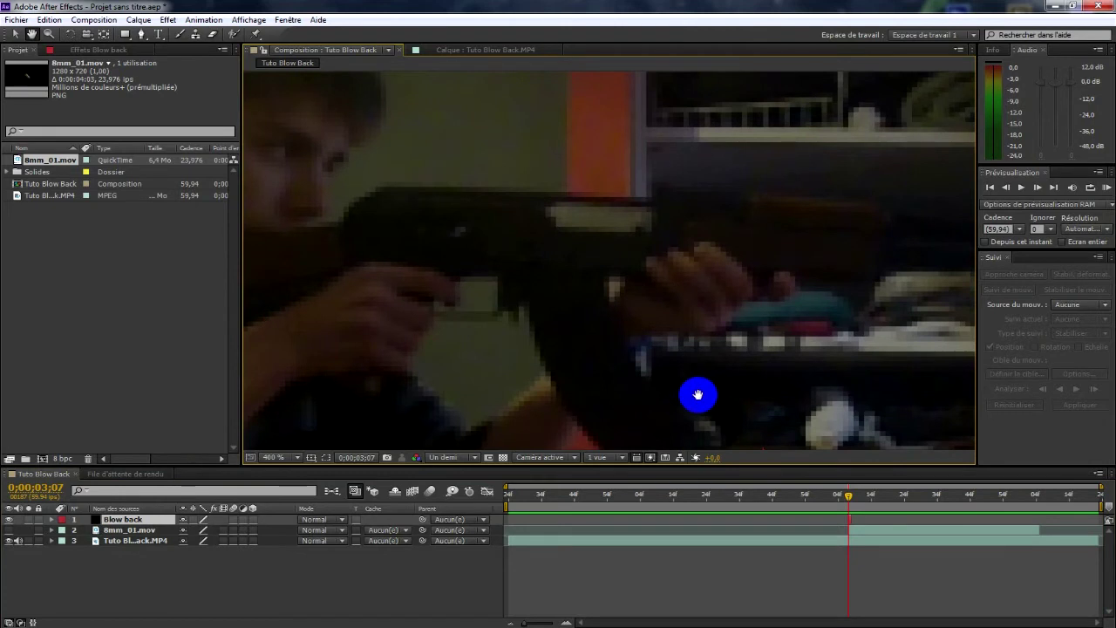
pyautogui.press('g')
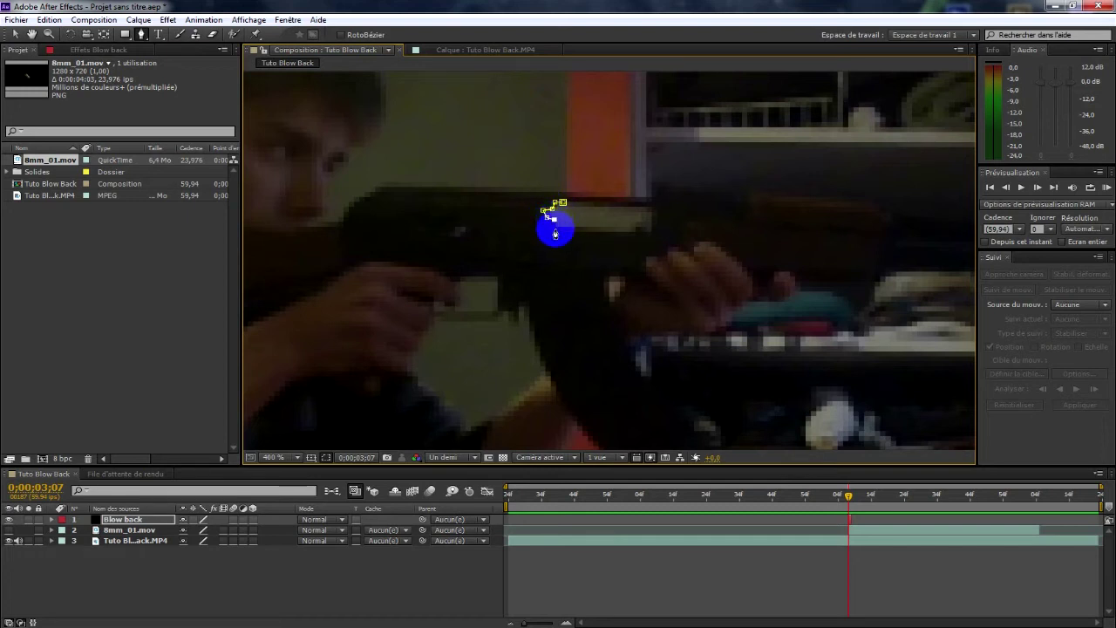
pyautogui.moveTo(560, 233); pyautogui.dragTo(624, 237)
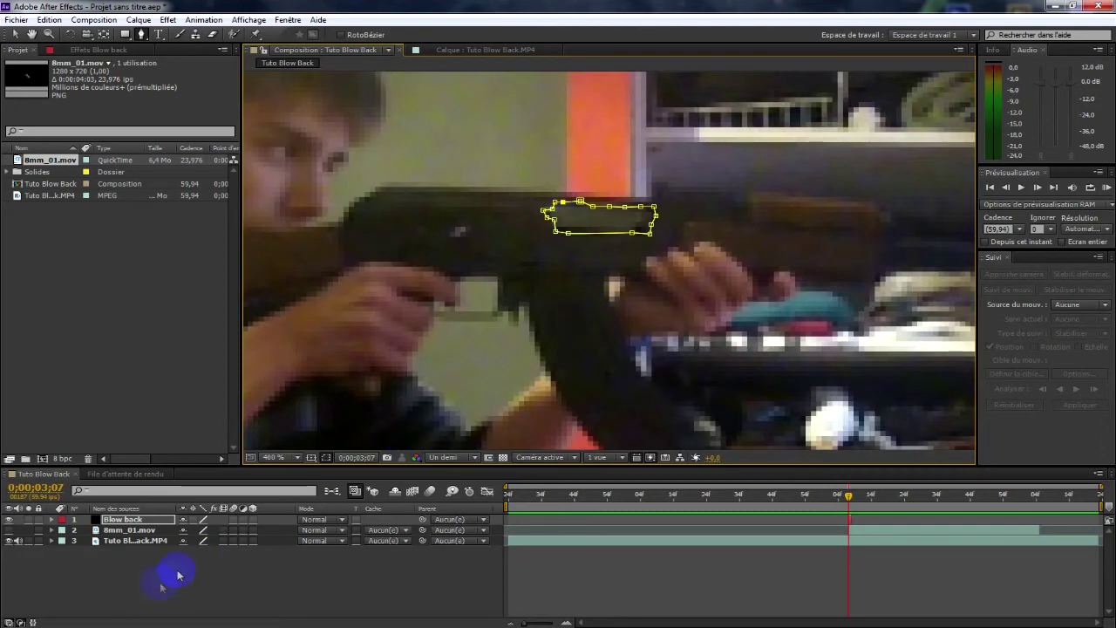
# Step: Set the Blow back solid's opacity to 100% and collapse the layer's properties
pyautogui.scroll(-4, 603, 279)
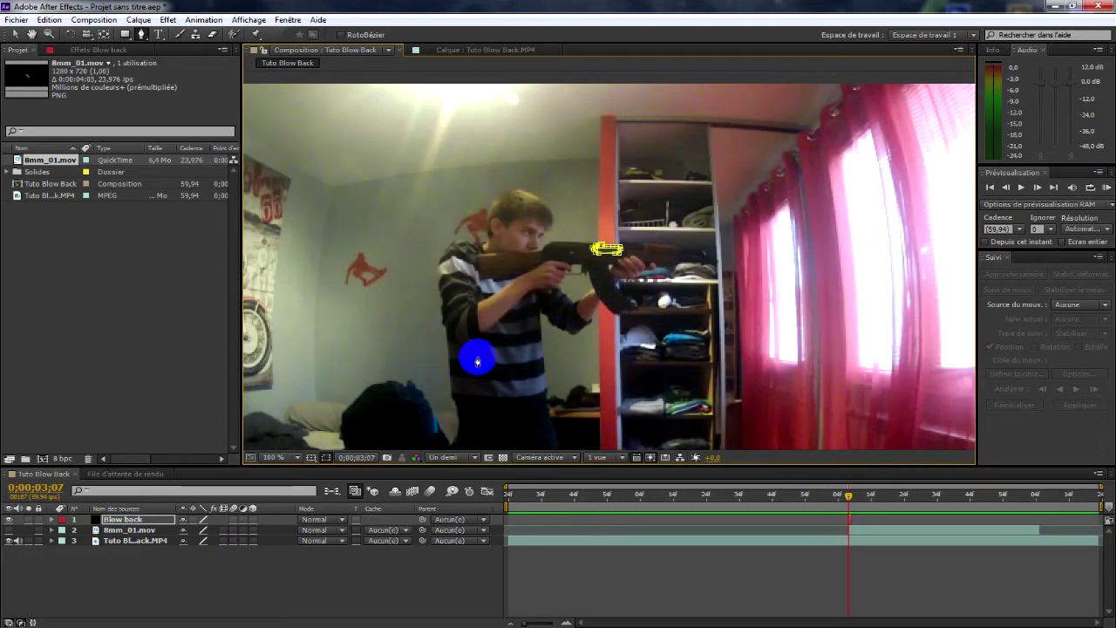
pyautogui.press('t')
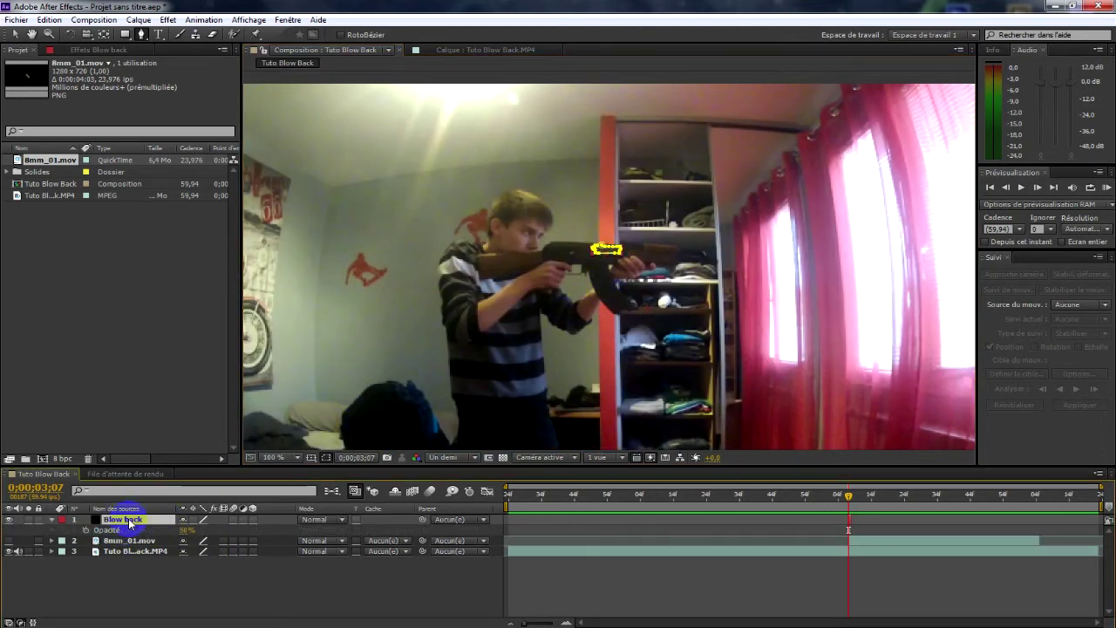
pyautogui.moveTo(181, 536); pyautogui.dragTo(485, 526)
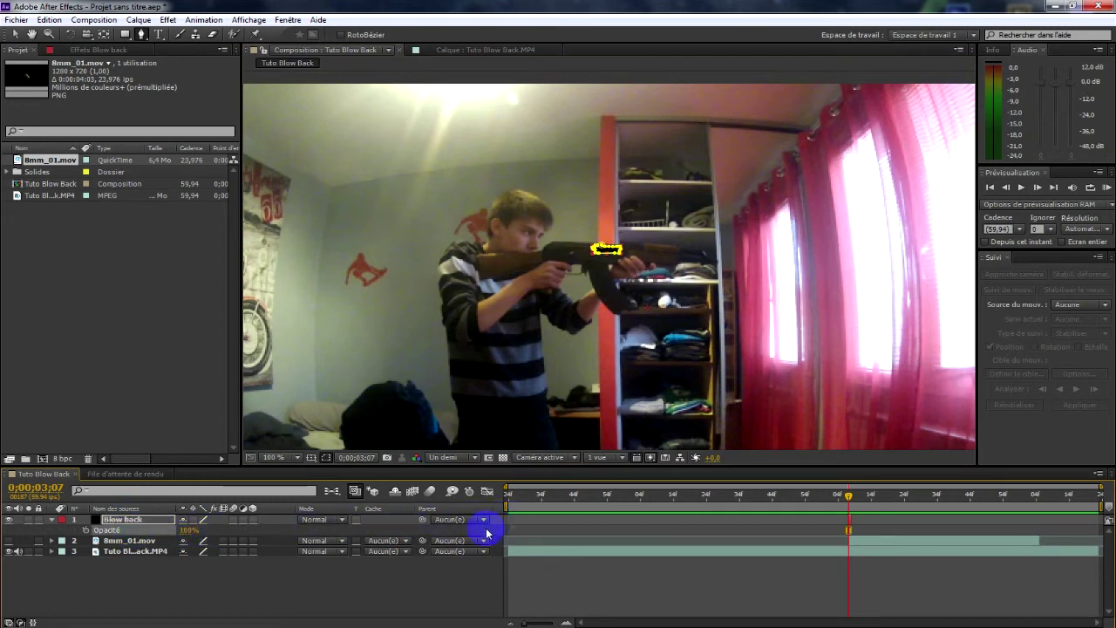
pyautogui.click(308, 603)
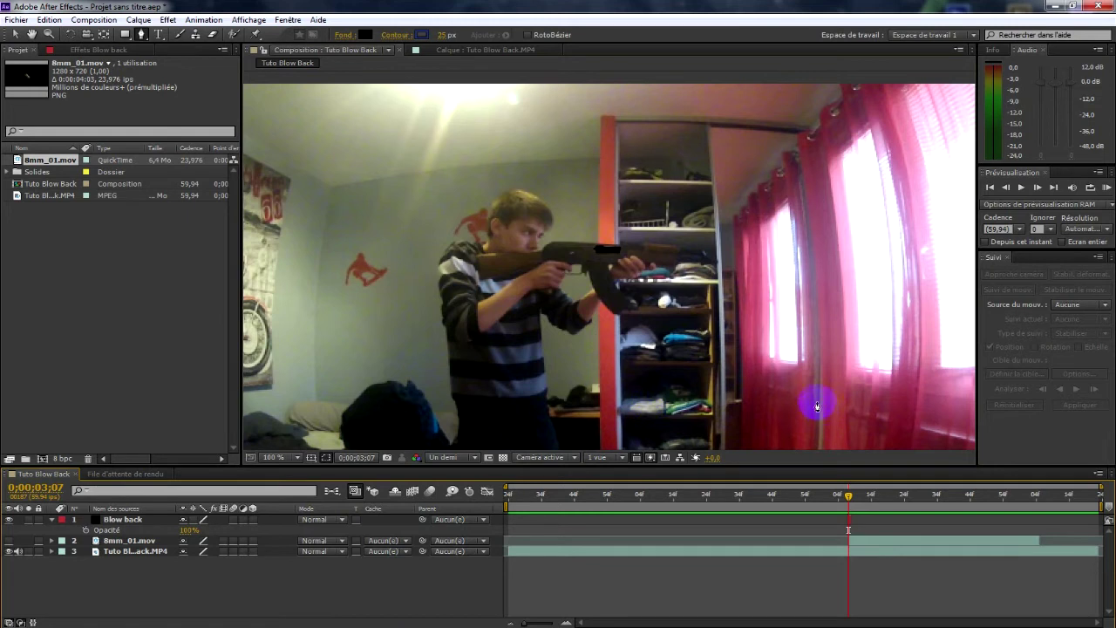
pyautogui.click(52, 519)
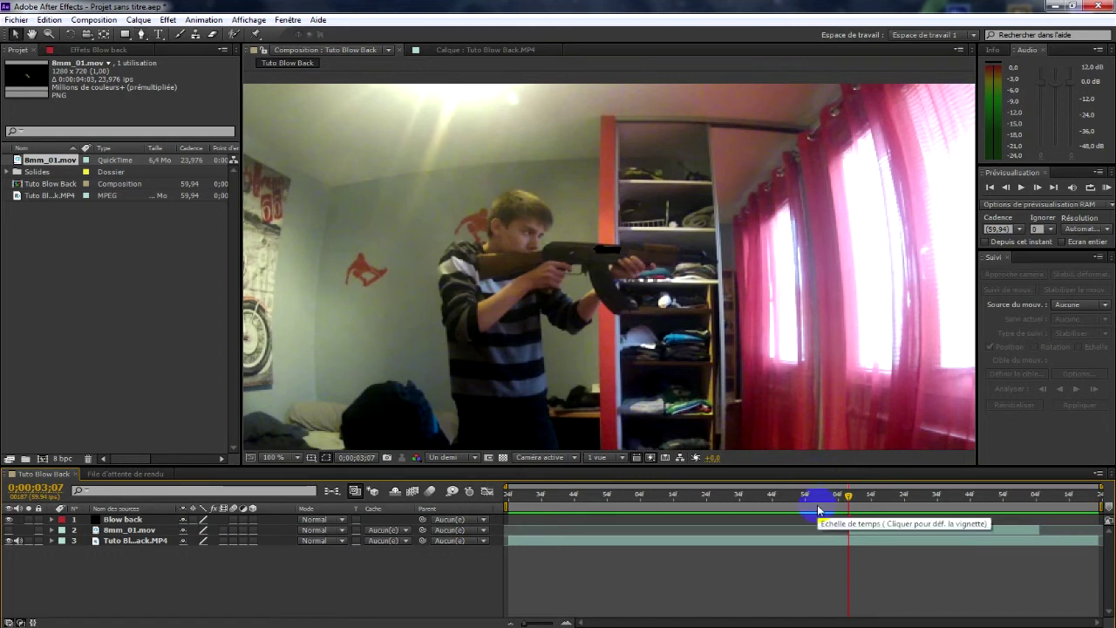
# Step: Play and scrub the footage around 0;00;03;07 to check the one-frame masked Blow back effect
pyautogui.click(1046, 189)
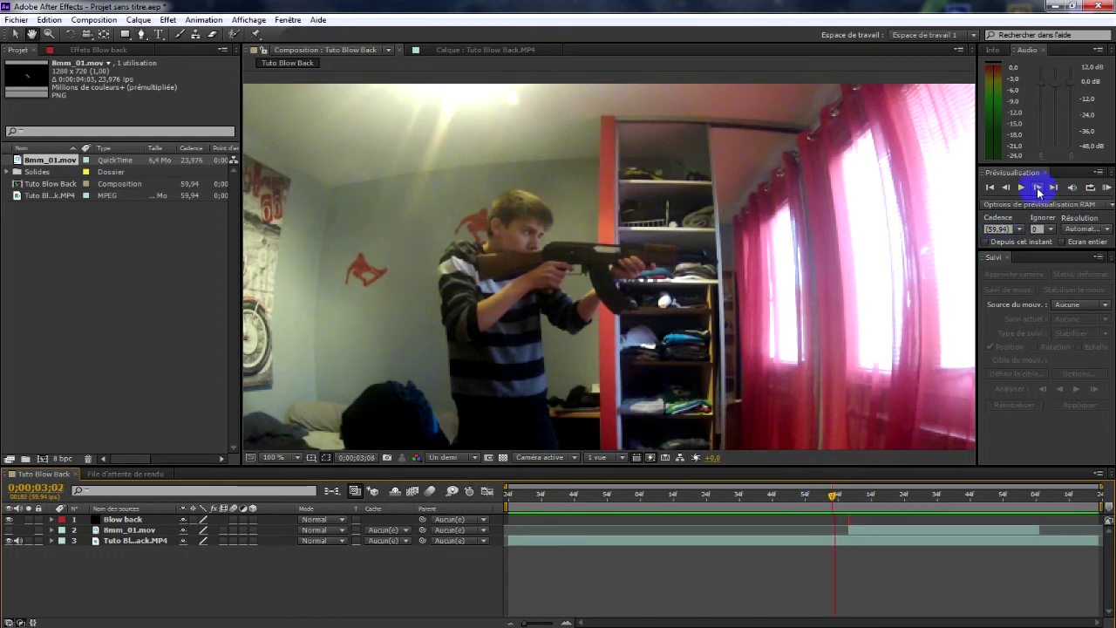
pyautogui.moveTo(976, 496); pyautogui.dragTo(849, 494)
pyautogui.click(854, 519)
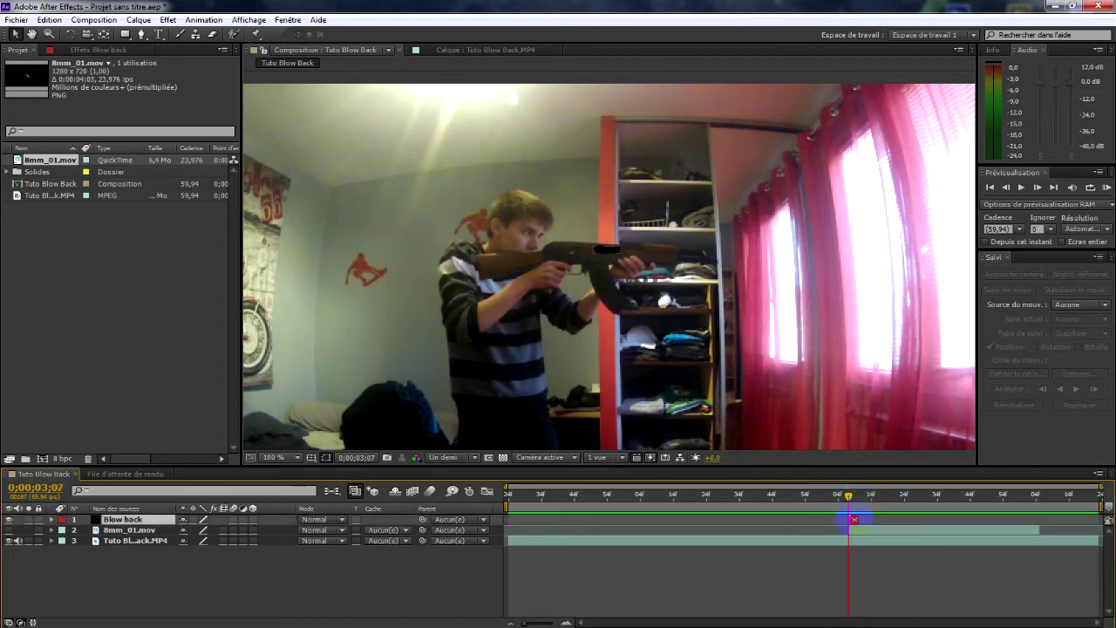
pyautogui.moveTo(848, 495); pyautogui.dragTo(844, 495)
pyautogui.click(289, 582)
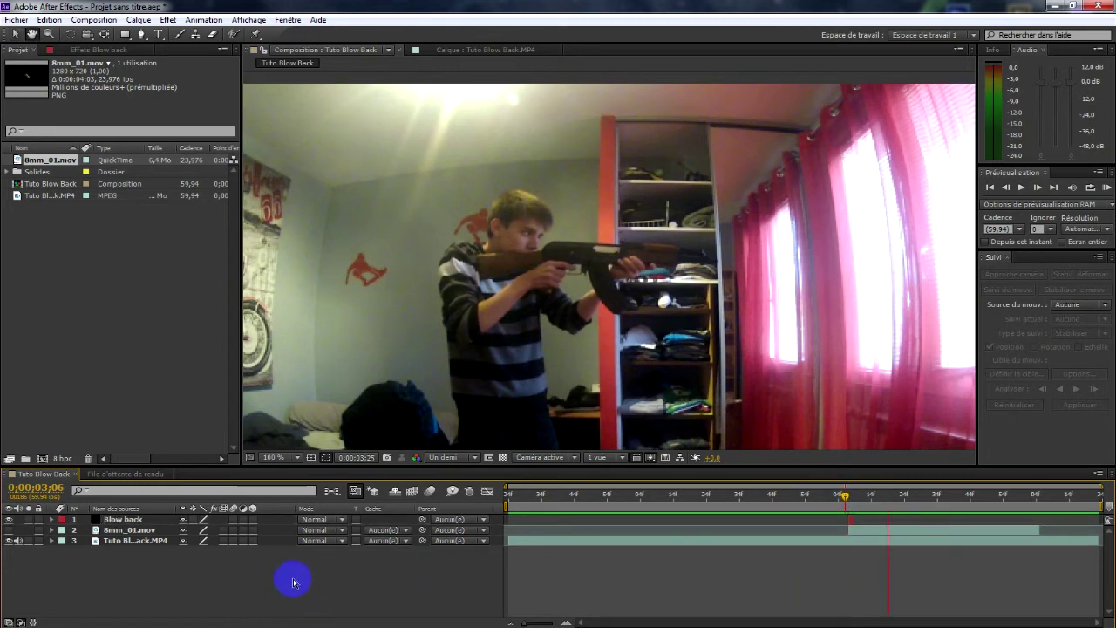
pyautogui.click(837, 510)
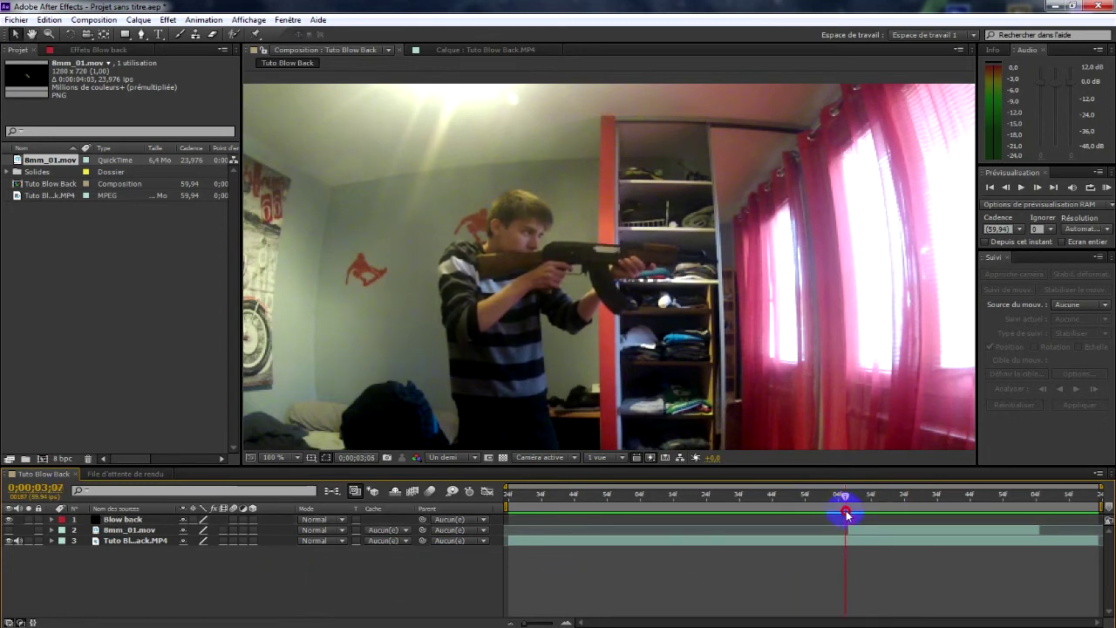
pyautogui.moveTo(838, 515); pyautogui.dragTo(848, 515)
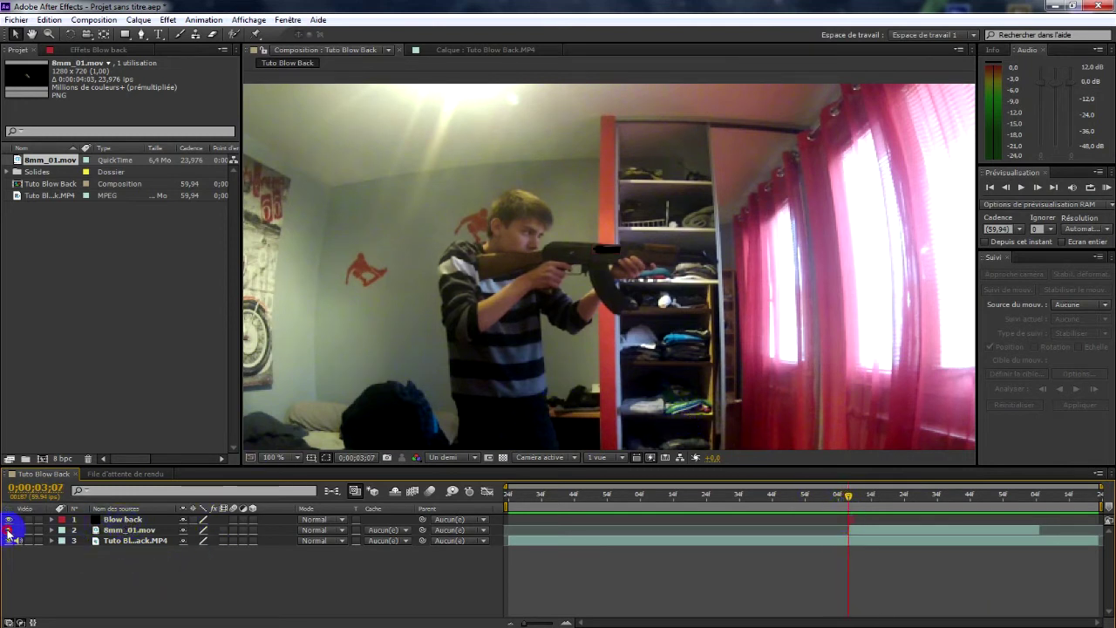
# Step: Show the 8mm_01.mov layer above Blow back and rotate the casing slightly to line up with the ejection port
pyautogui.click(110, 529)
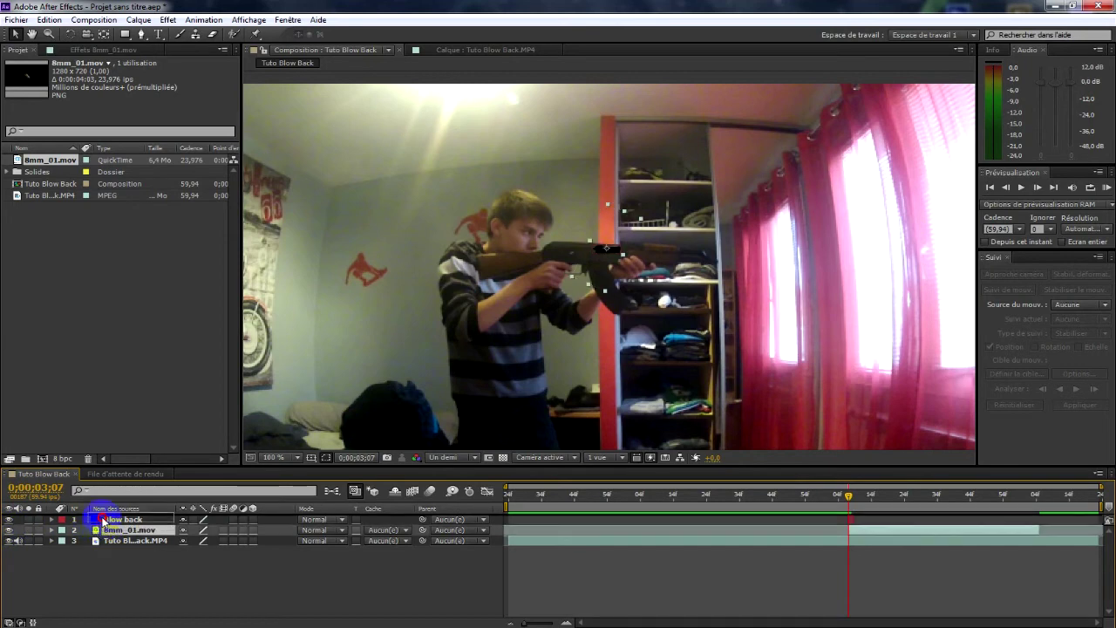
pyautogui.moveTo(102, 520); pyautogui.dragTo(102, 519)
pyautogui.scroll(1, 541, 292)
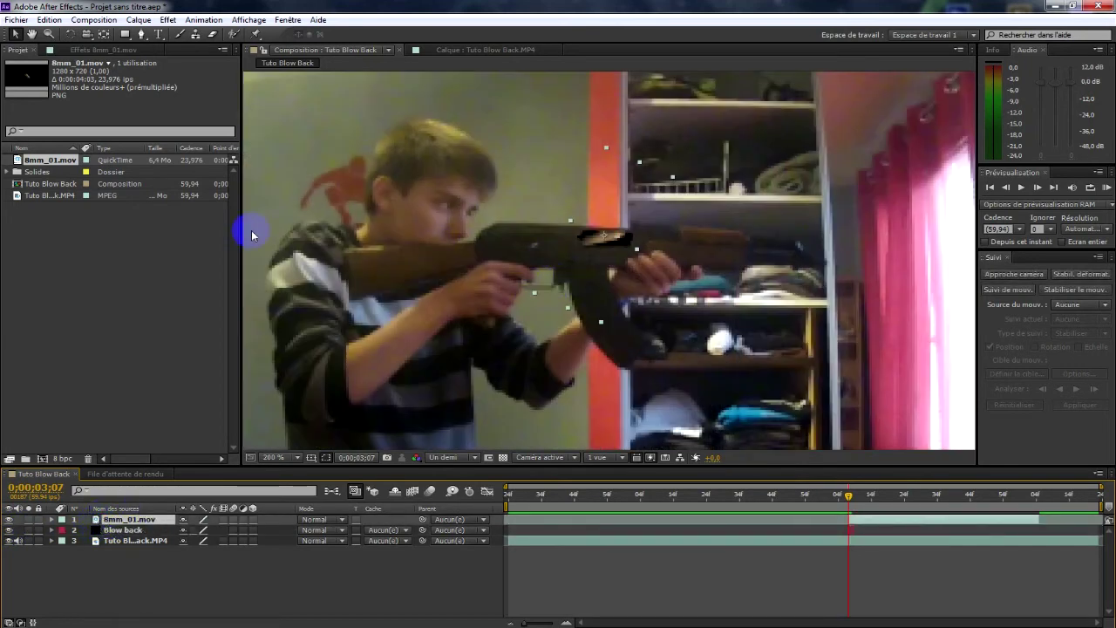
pyautogui.click(71, 34)
pyautogui.moveTo(667, 194)
pyautogui.mouseDown()
pyautogui.moveTo(670, 185)
pyautogui.moveTo(680, 202)
pyautogui.mouseUp()
pyautogui.click(16, 36)
pyautogui.scroll(-1, 485, 242)
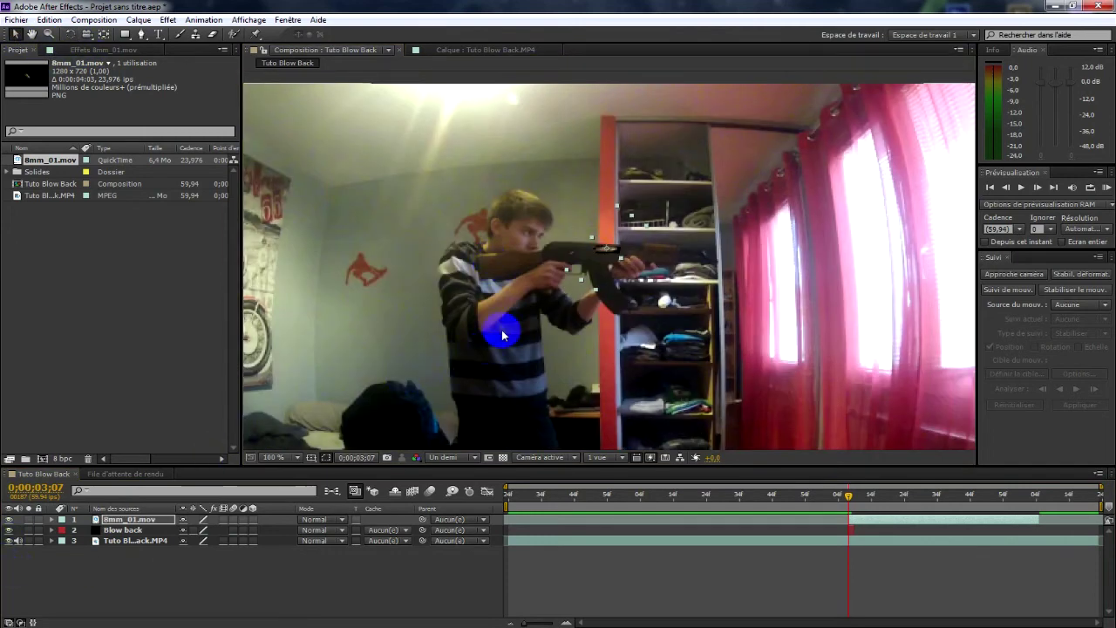
# Step: Add a Position keyframe to the 8mm_01.mov layer at 0;00;03;07
pyautogui.scroll(-1, 502, 335)
pyautogui.press('p')
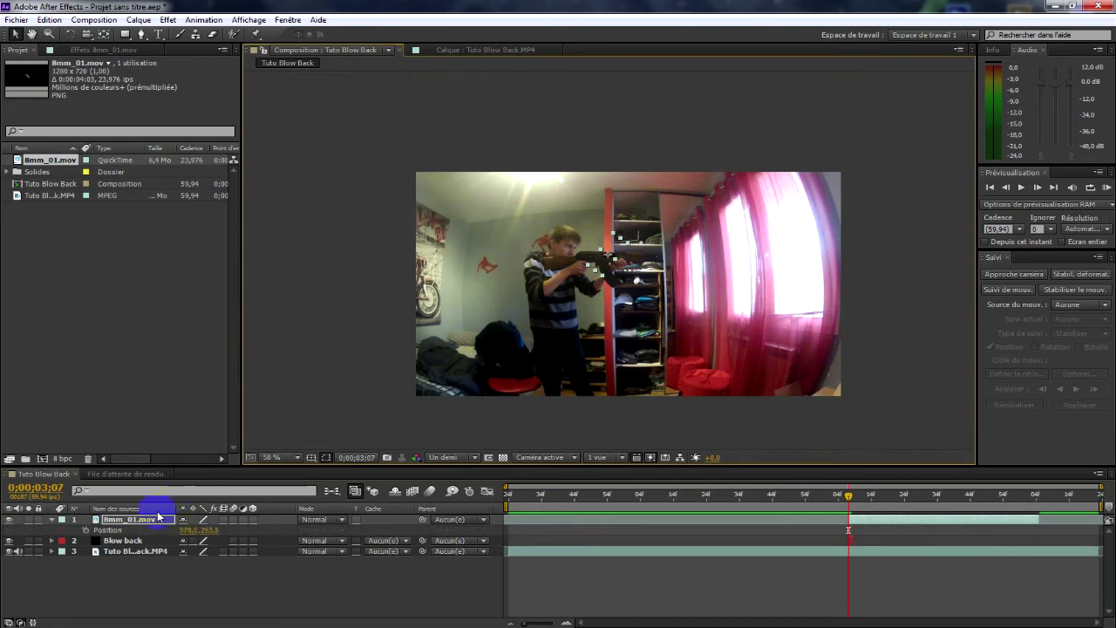
pyautogui.scroll(1, 631, 301)
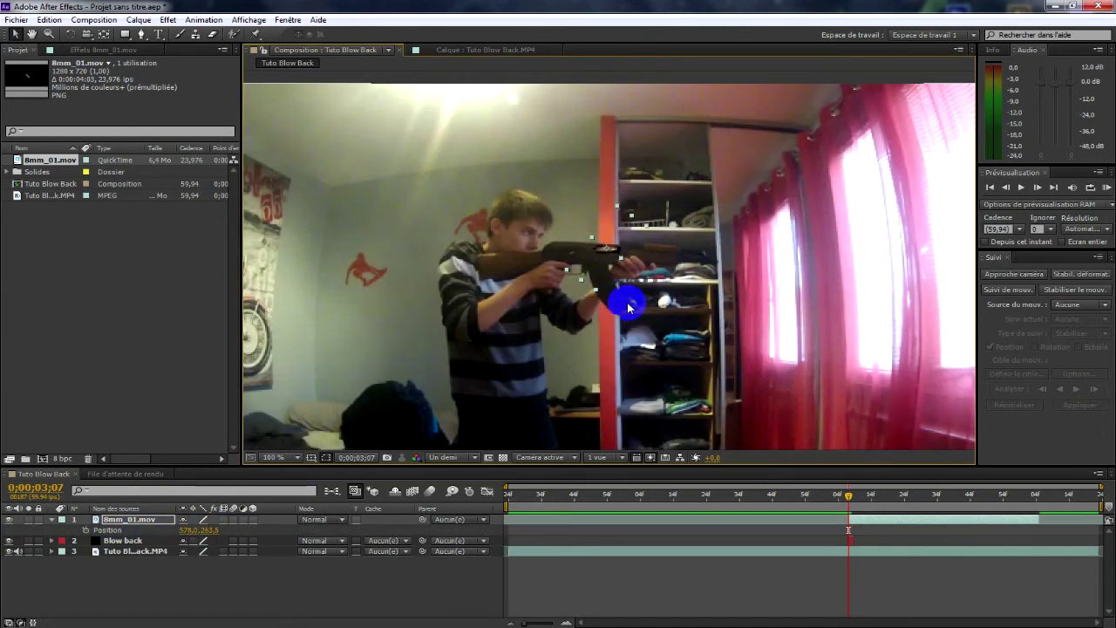
pyautogui.click(85, 531)
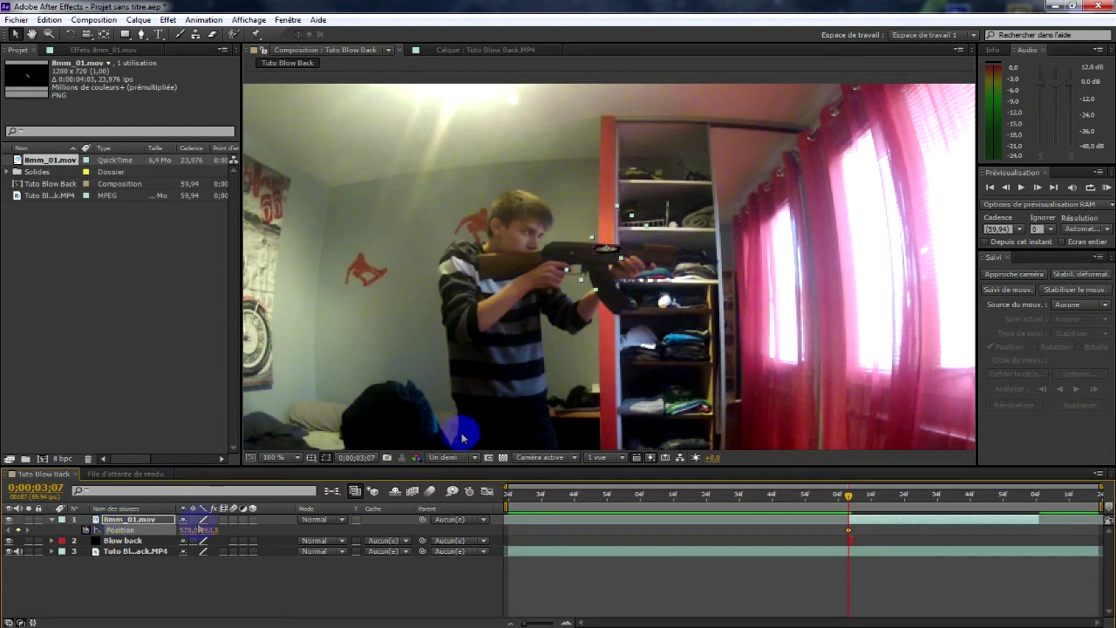
# Step: Go to 0;00;03;14 and move the casing up over the shooter's head to about 398, 80
pyautogui.click(1037, 188)
pyautogui.click(1037, 188)
pyautogui.click(1037, 187)
pyautogui.click(1037, 188)
pyautogui.click(1037, 187)
pyautogui.click(1037, 187)
pyautogui.click(1037, 188)
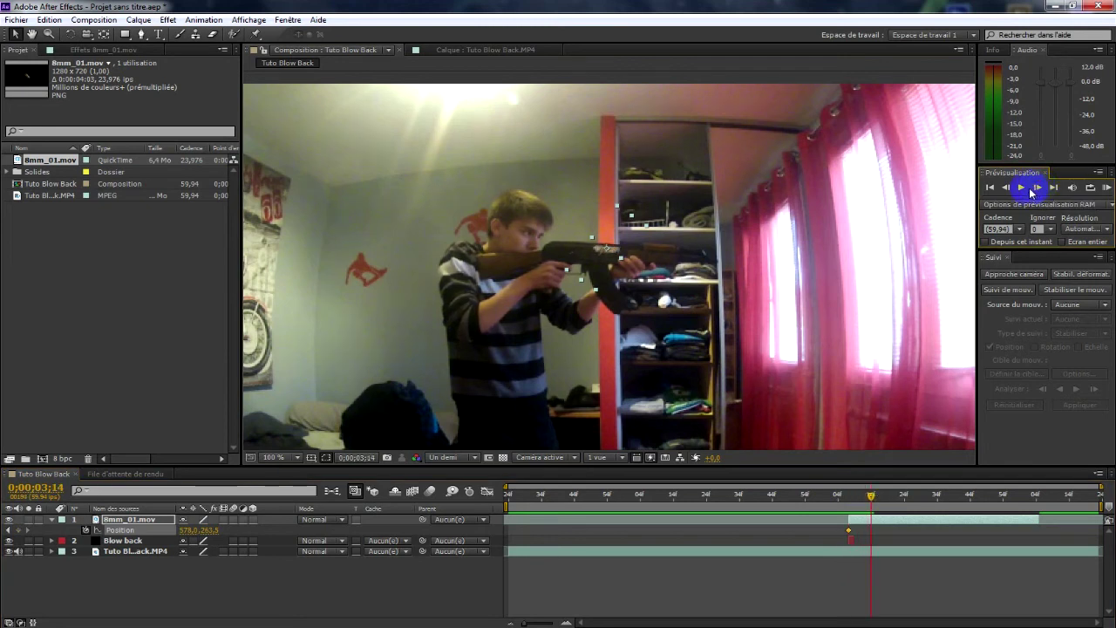
pyautogui.moveTo(637, 244); pyautogui.dragTo(523, 126)
# Step: Go to 0;00;03;20 and move the casing down to the floor behind the shooter
pyautogui.scroll(-2, 449, 287)
pyautogui.click(933, 534)
pyautogui.click(1037, 187)
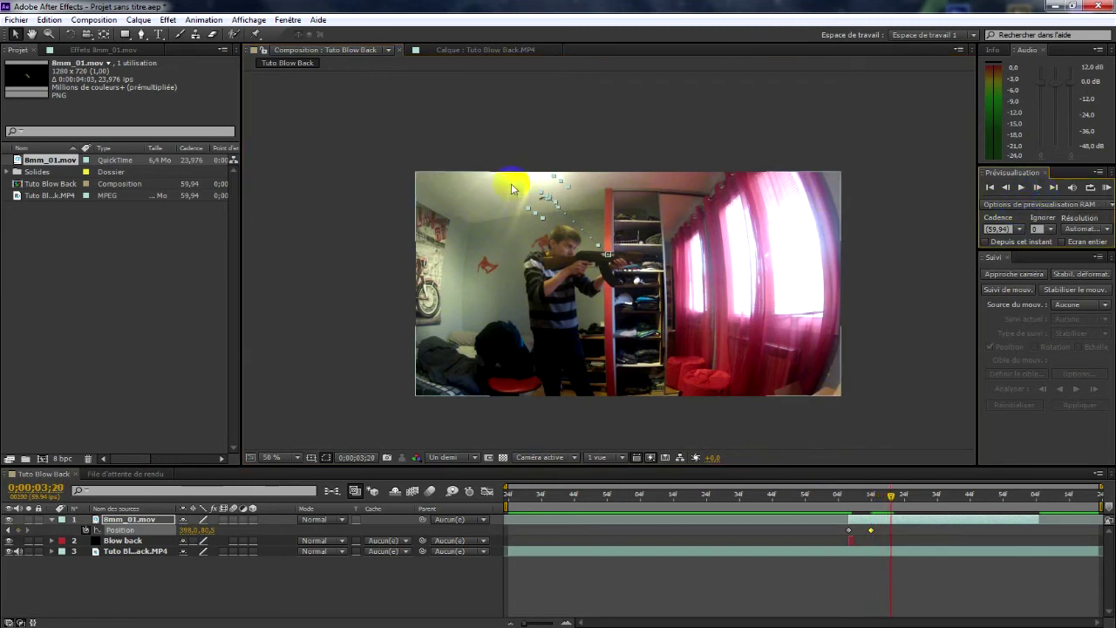
pyautogui.moveTo(535, 218); pyautogui.dragTo(462, 422)
# Step: Play the composition from just before the shot to check the casing's ejection path
pyautogui.moveTo(890, 499); pyautogui.dragTo(829, 496)
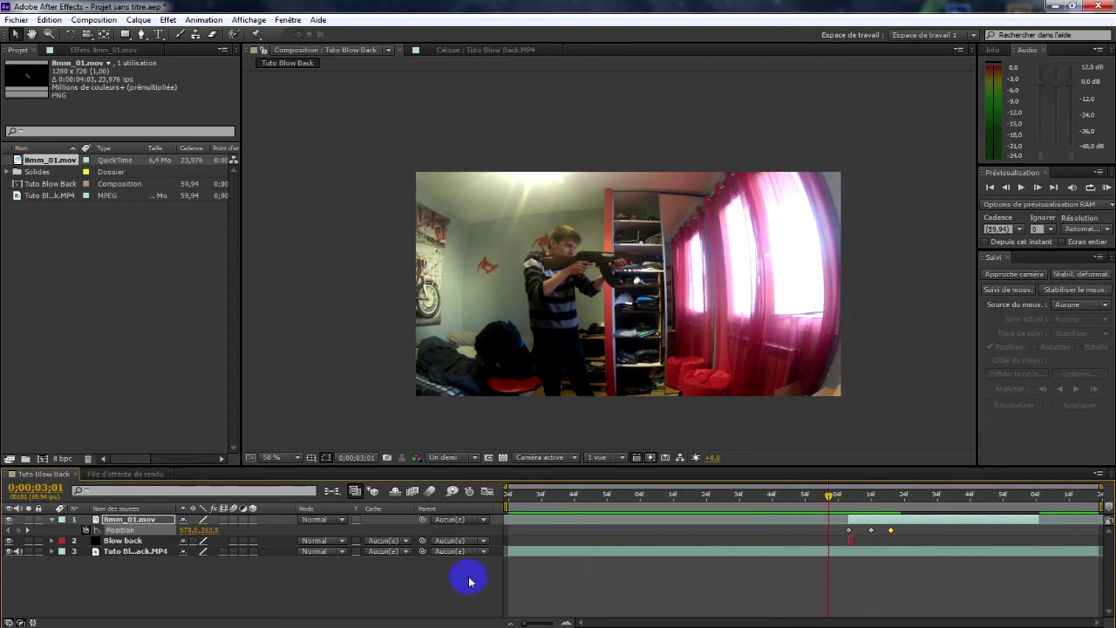
pyautogui.click(421, 571)
pyautogui.moveTo(863, 497); pyautogui.dragTo(845, 510)
pyautogui.click(43, 550)
# Step: Collapse the 8mm_01.mov layer and enable motion blur for the layer and the composition
pyautogui.click(53, 520)
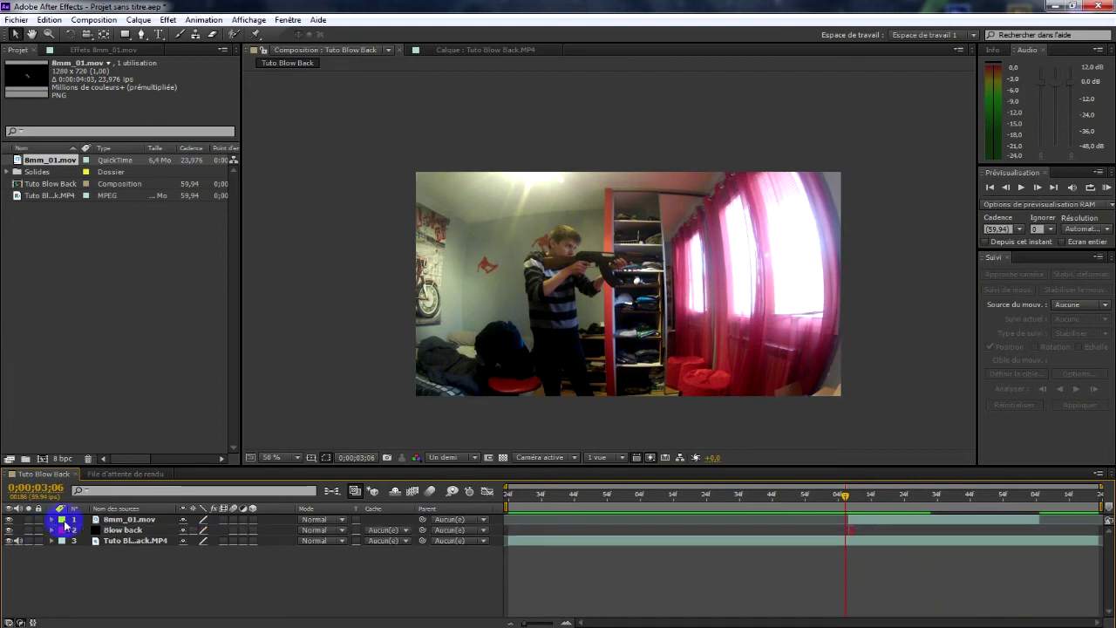
pyautogui.click(135, 521)
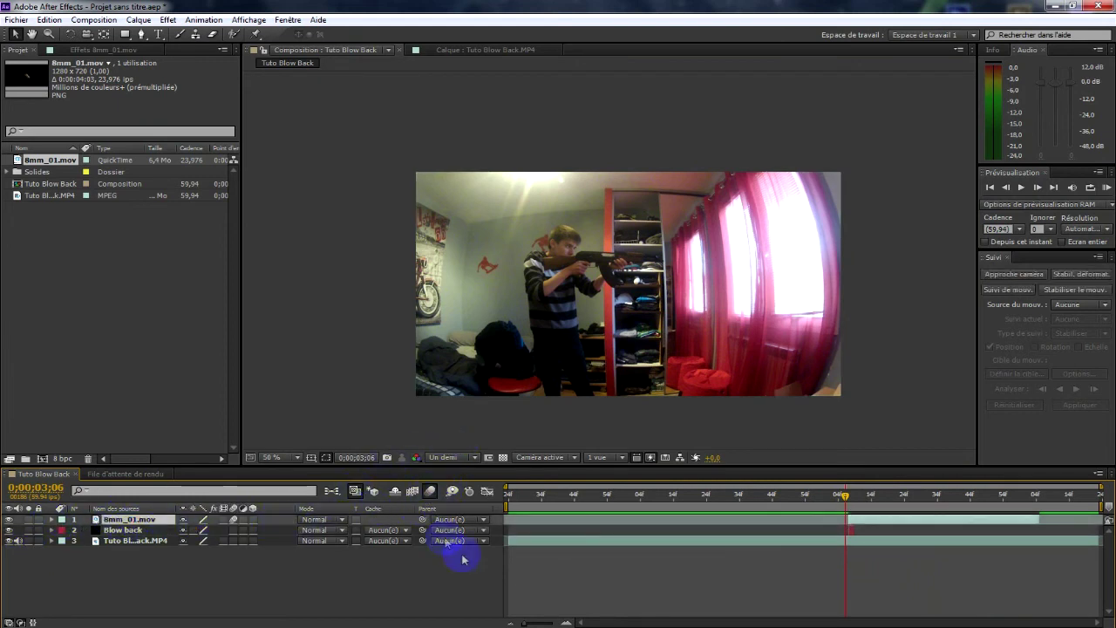
pyautogui.click(234, 520)
# Step: Preview the shot from about 0;00;02;59 to check the motion-blurred casing, and return to 0;00;02;55
pyautogui.moveTo(840, 498)
pyautogui.mouseDown()
pyautogui.moveTo(879, 496)
pyautogui.moveTo(821, 504)
pyautogui.mouseUp()
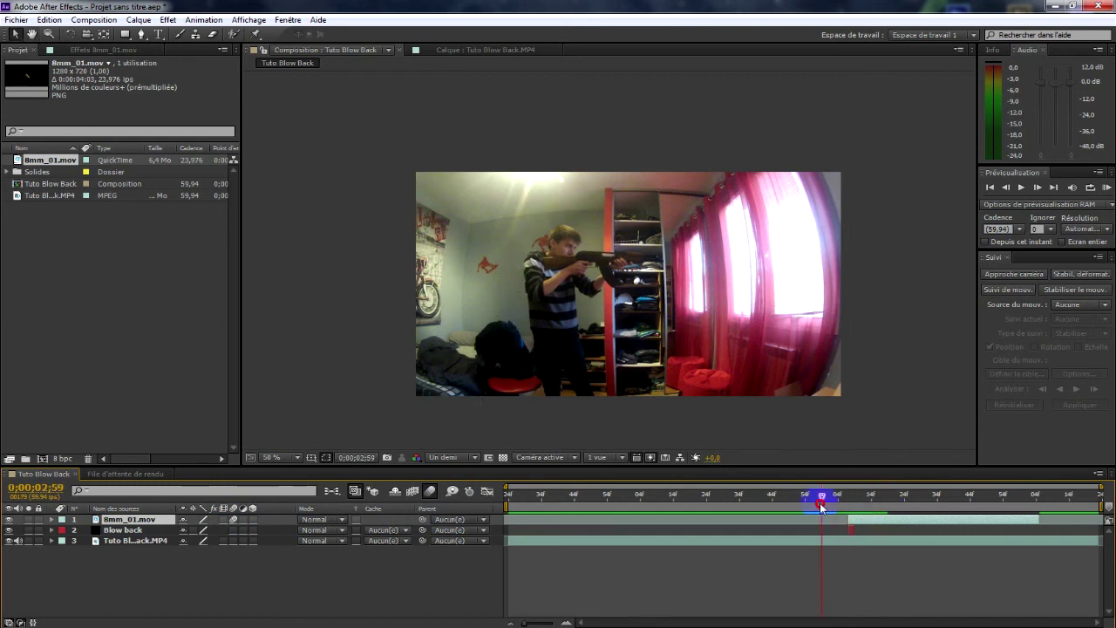
pyautogui.click(348, 590)
pyautogui.press('space')
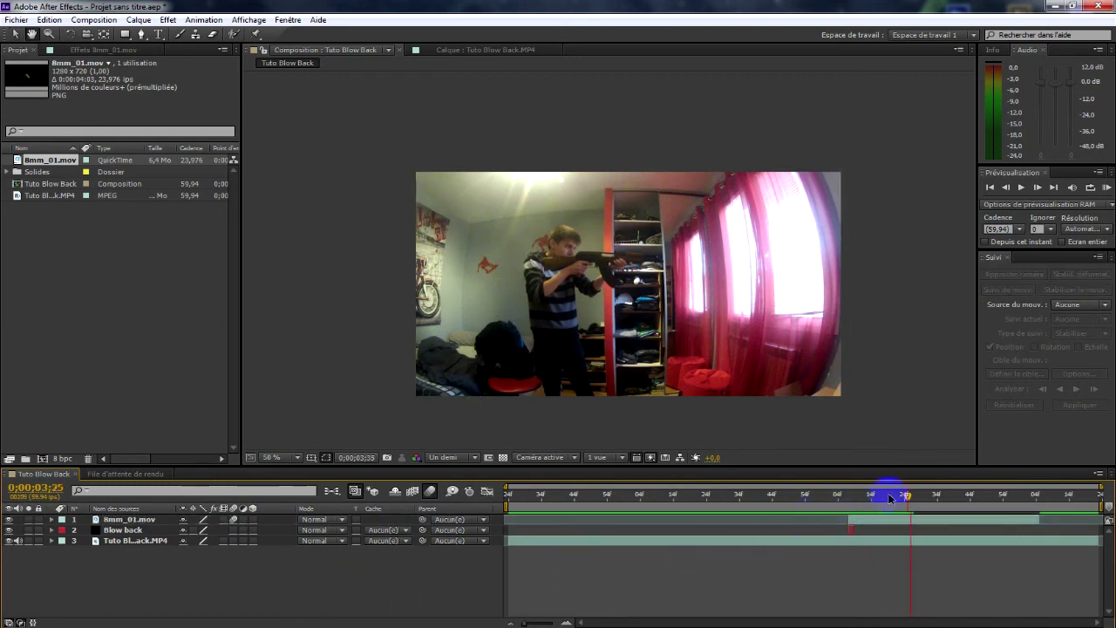
pyautogui.click(835, 504)
pyautogui.moveTo(835, 504); pyautogui.dragTo(807, 520)
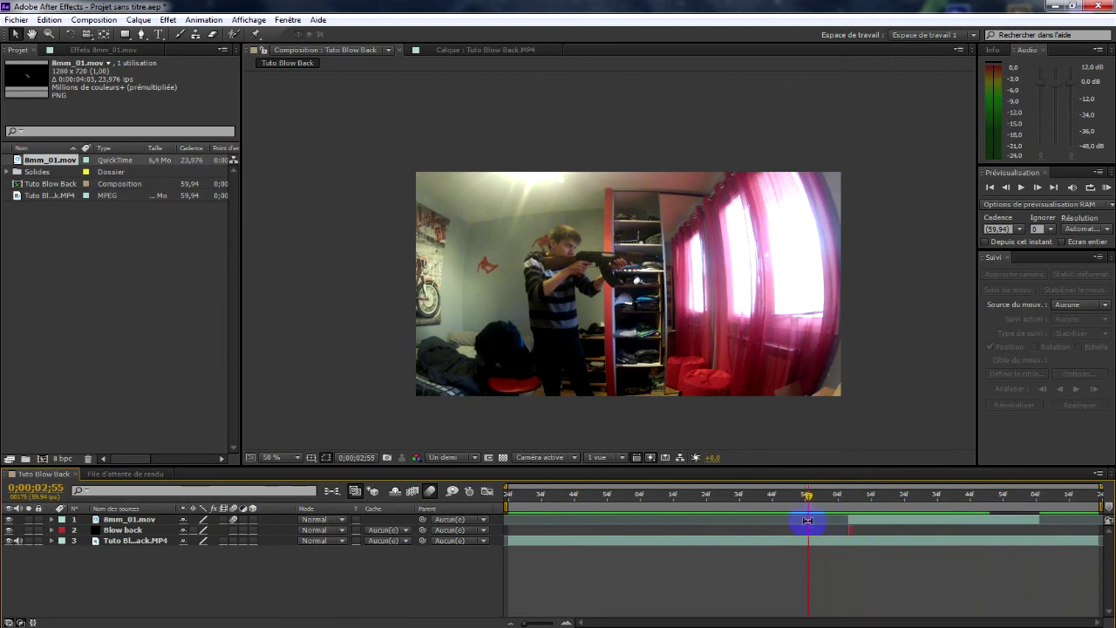